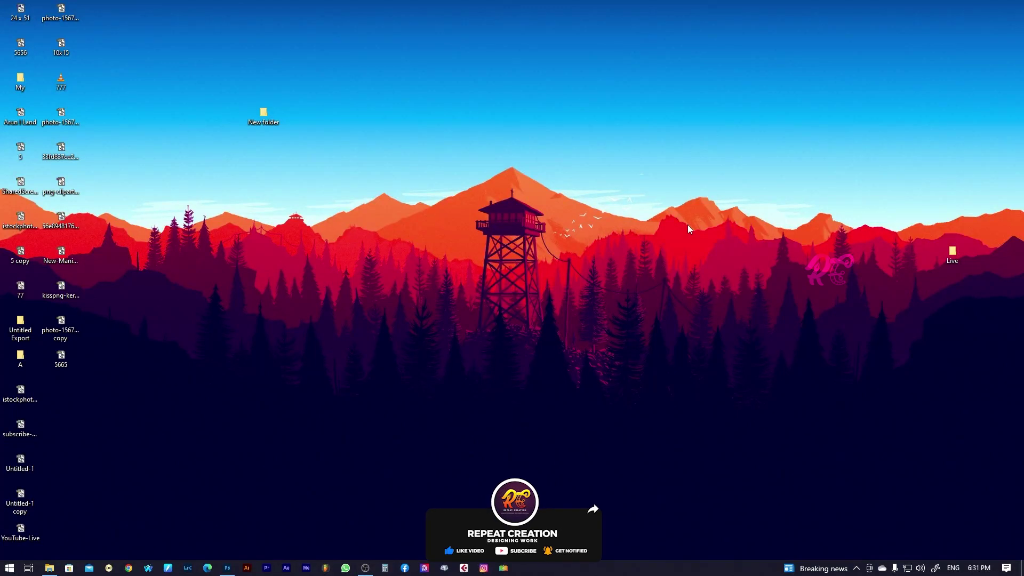
- Create a white 36 × 12 inch document at 300 ppi and hide the panels
{"action": "left_click", "coordinate": [228, 568]}
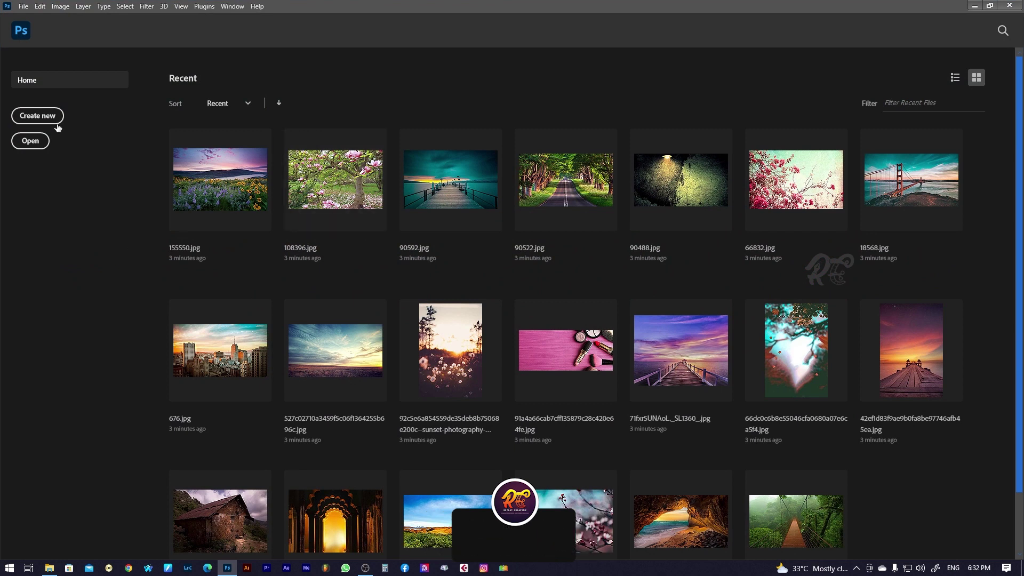
{"action": "left_click", "coordinate": [40, 116]}
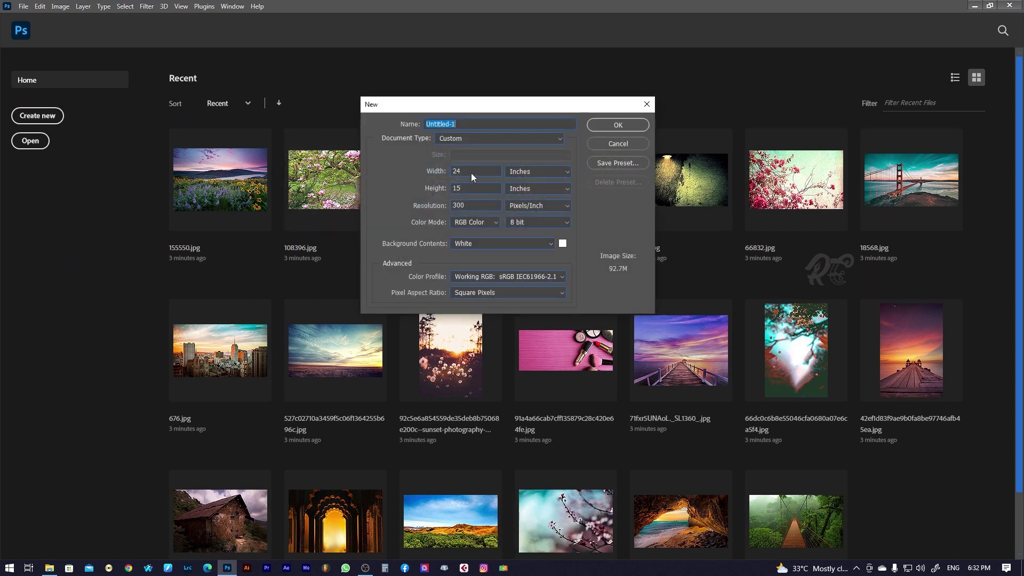
{"action": "key", "text": "Tab"}
{"action": "type", "text": "36"}
{"action": "key", "text": "Tab"}
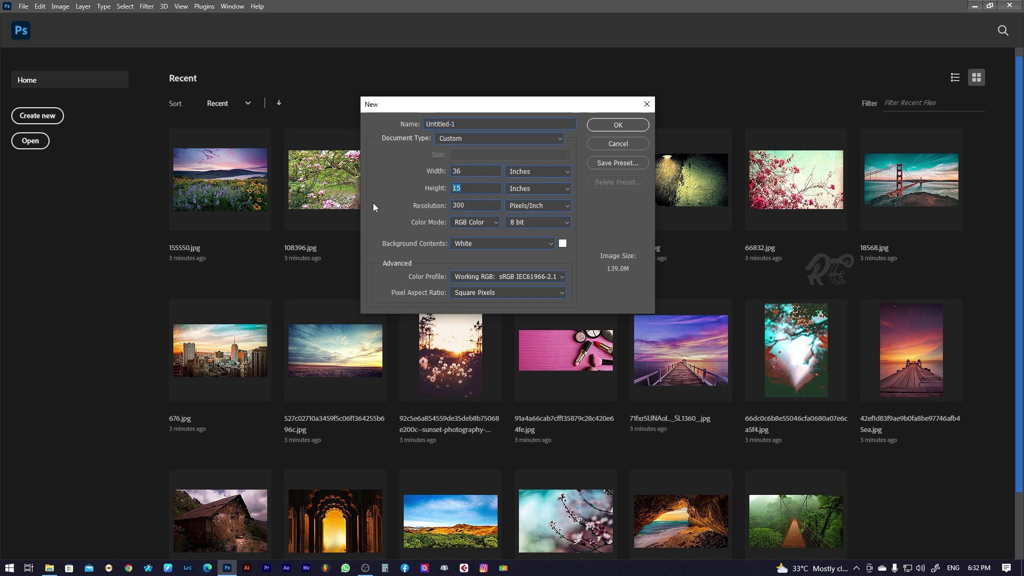
{"action": "type", "text": "12"}
{"action": "left_click", "coordinate": [604, 126]}
{"action": "key", "text": "Tab"}
{"action": "key", "text": "Tab"}
- Add margin and centre guides to the banner, then pick the Ellipse Tool from the shape flyout
{"action": "left_click", "coordinate": [852, 46]}
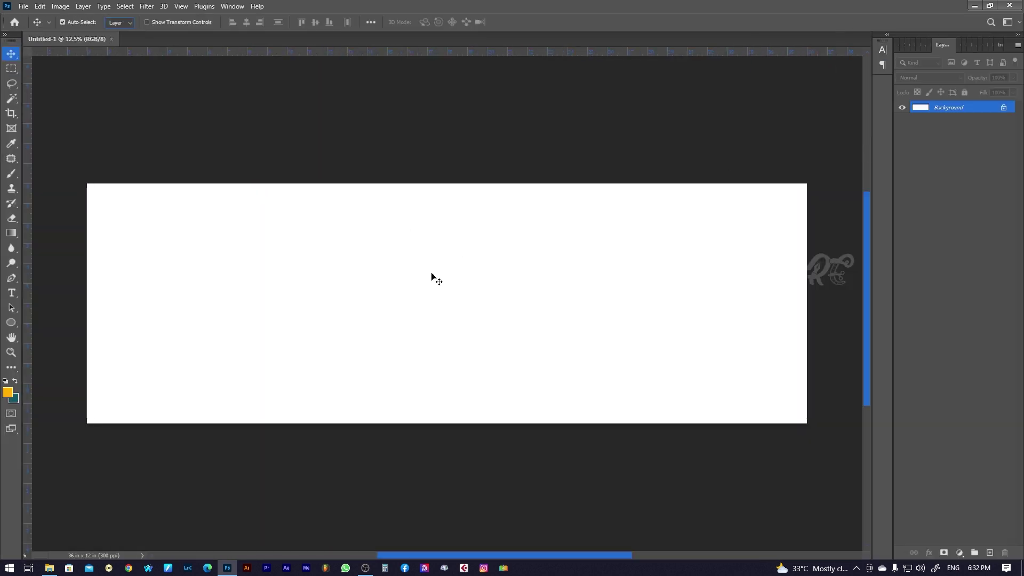
{"action": "key", "text": "ctrl+semicolon"}
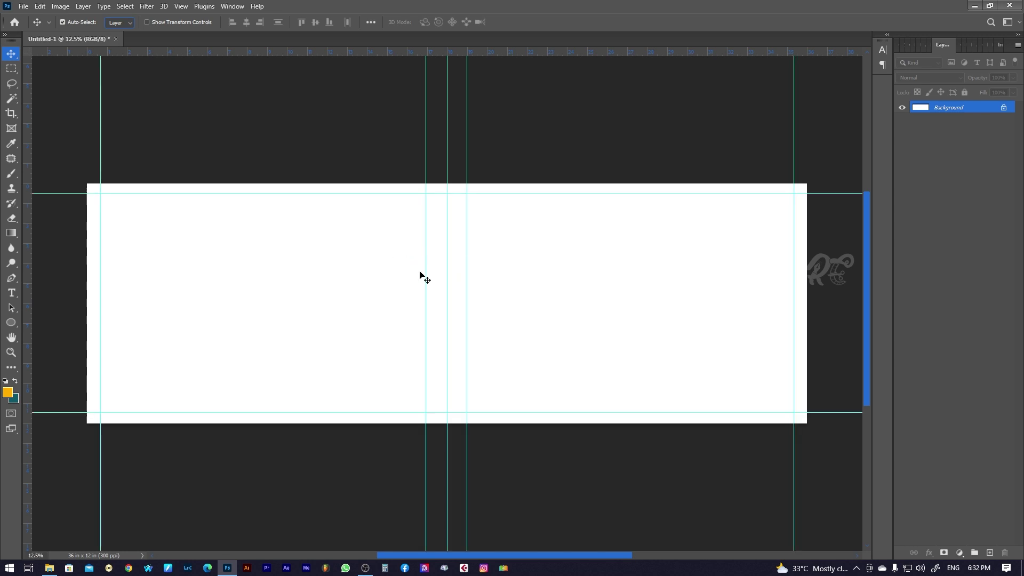
{"action": "left_click_drag", "start_coordinate": [482, 291], "coordinate": [446, 295]}
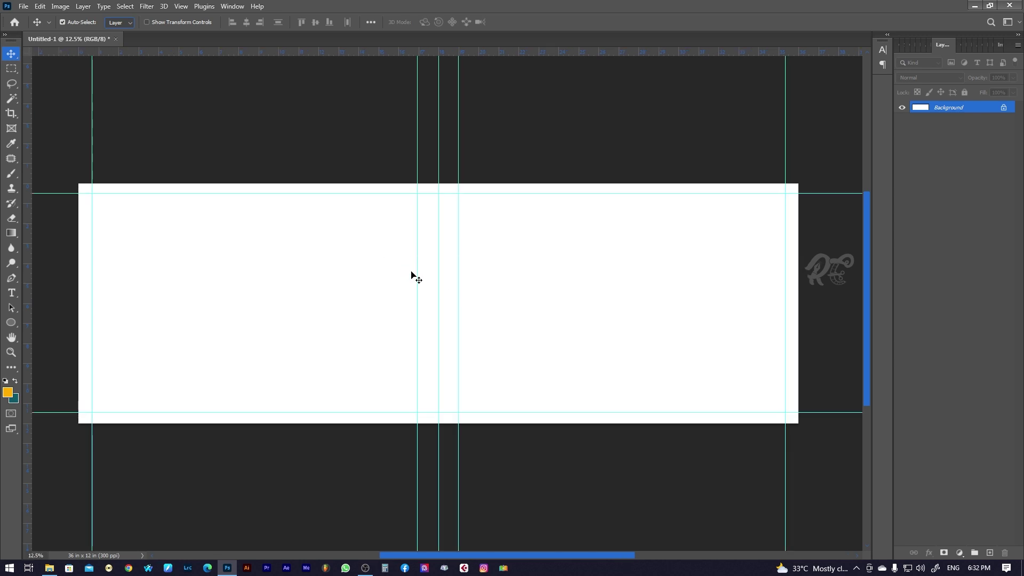
{"action": "scroll", "coordinate": [384, 255], "scroll_direction": "up", "scroll_amount": 1}
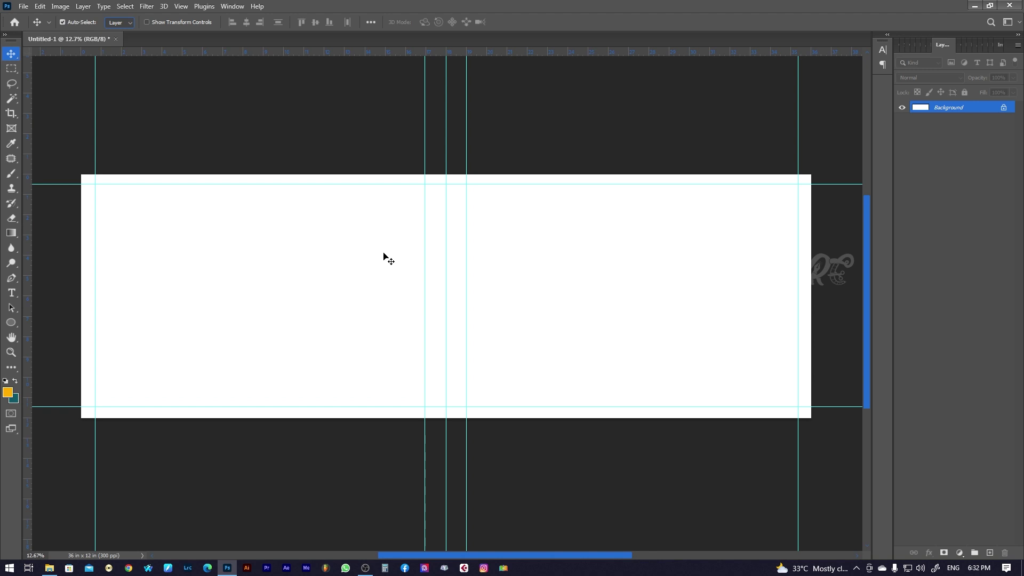
{"action": "scroll", "coordinate": [474, 279], "scroll_direction": "right", "scroll_amount": 1}
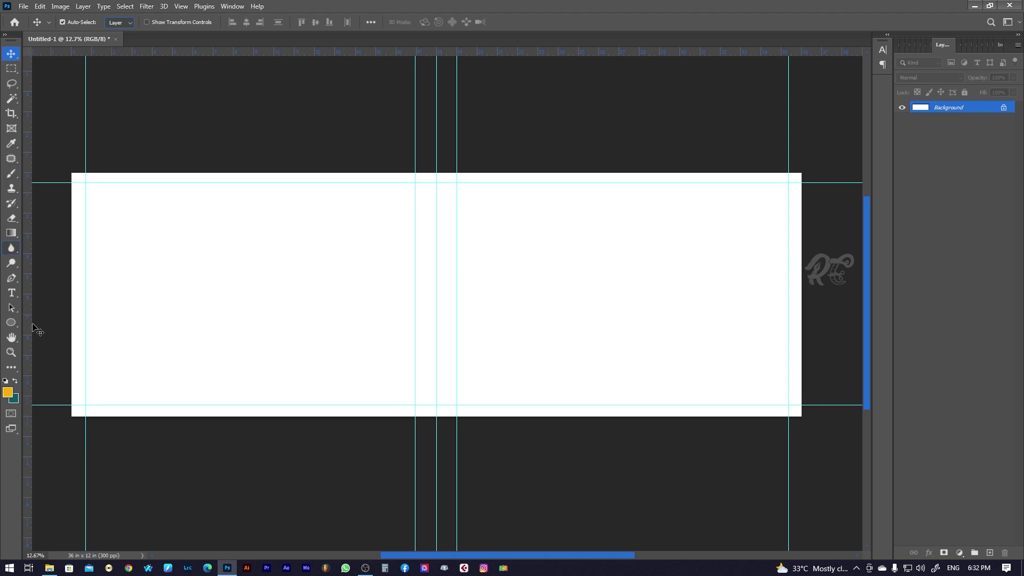
{"action": "left_click", "coordinate": [13, 325]}
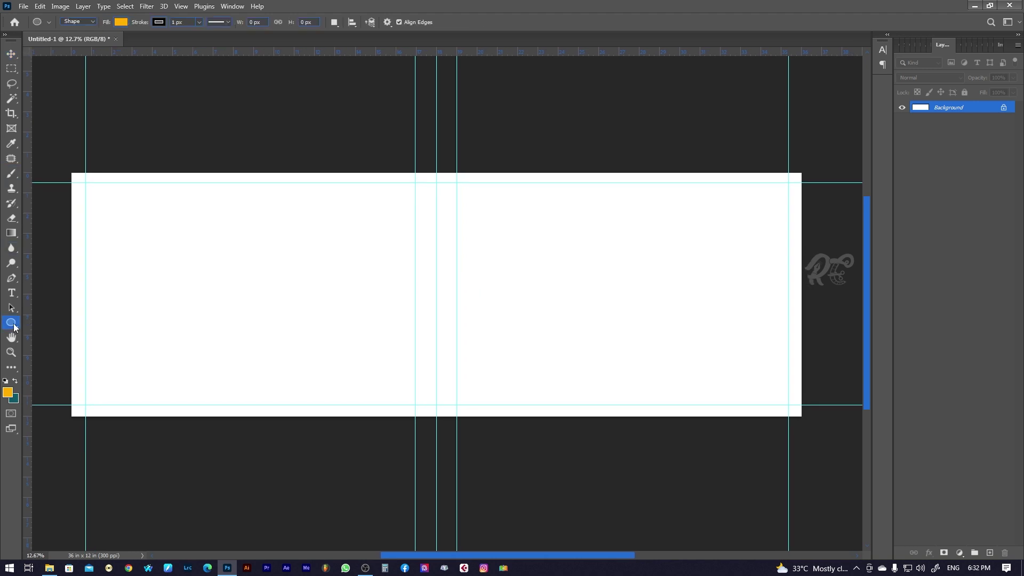
{"action": "right_click", "coordinate": [12, 325]}
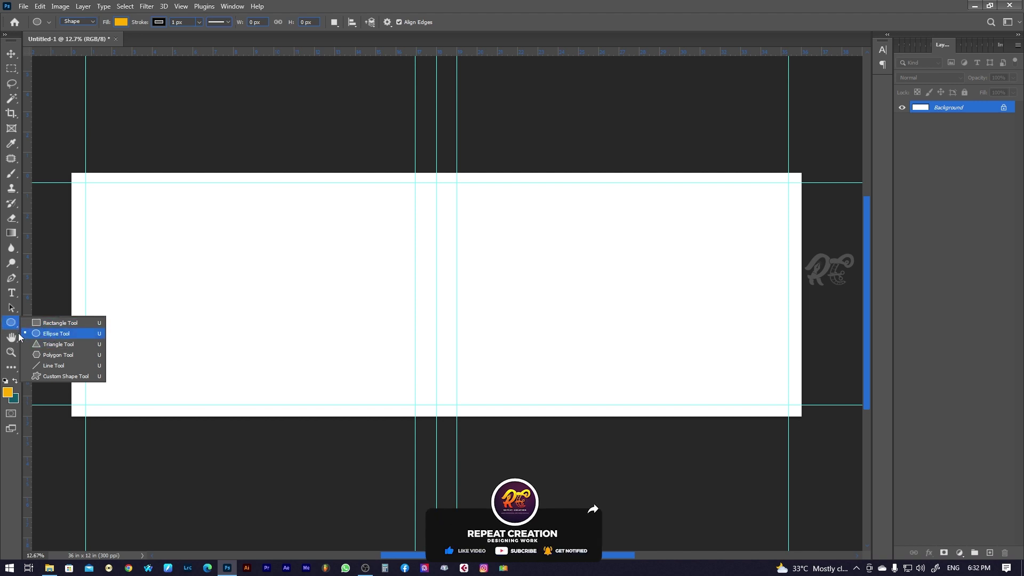
- Draw a circle on the banner's left and give it a dark red fill
{"action": "left_click", "coordinate": [49, 333]}
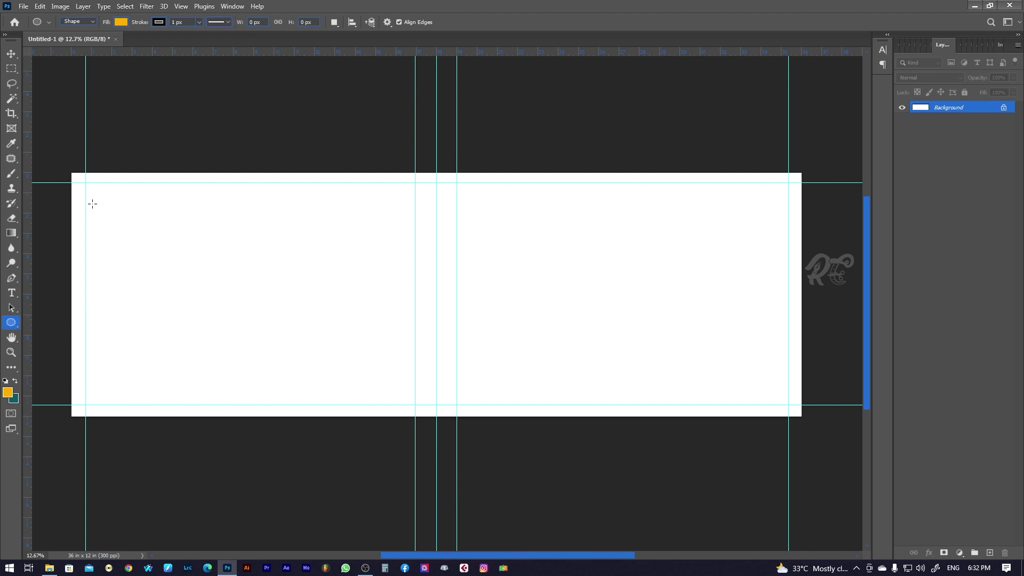
{"action": "left_click_drag", "start_coordinate": [79, 173], "coordinate": [507, 429]}
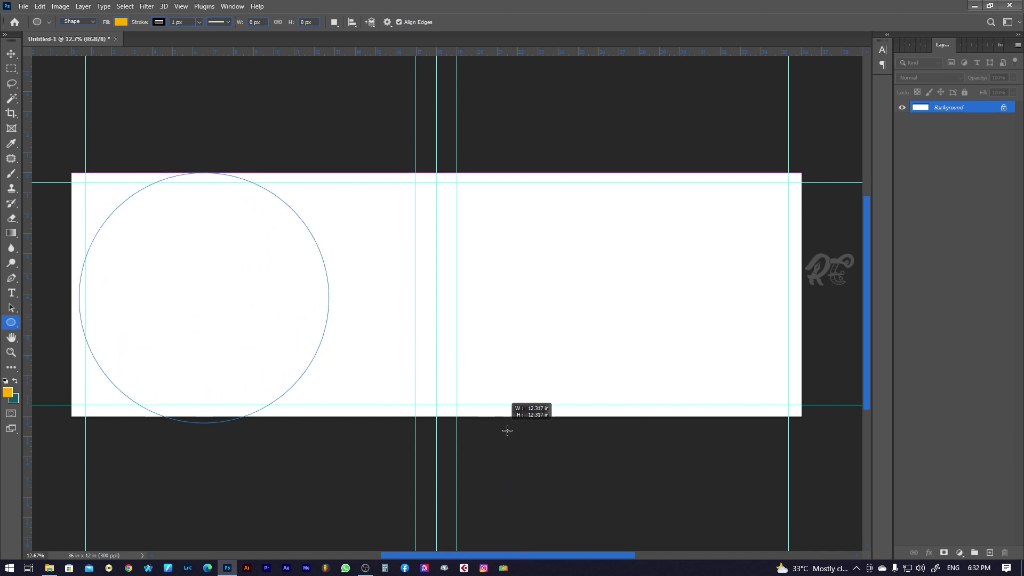
{"action": "left_click", "coordinate": [935, 156]}
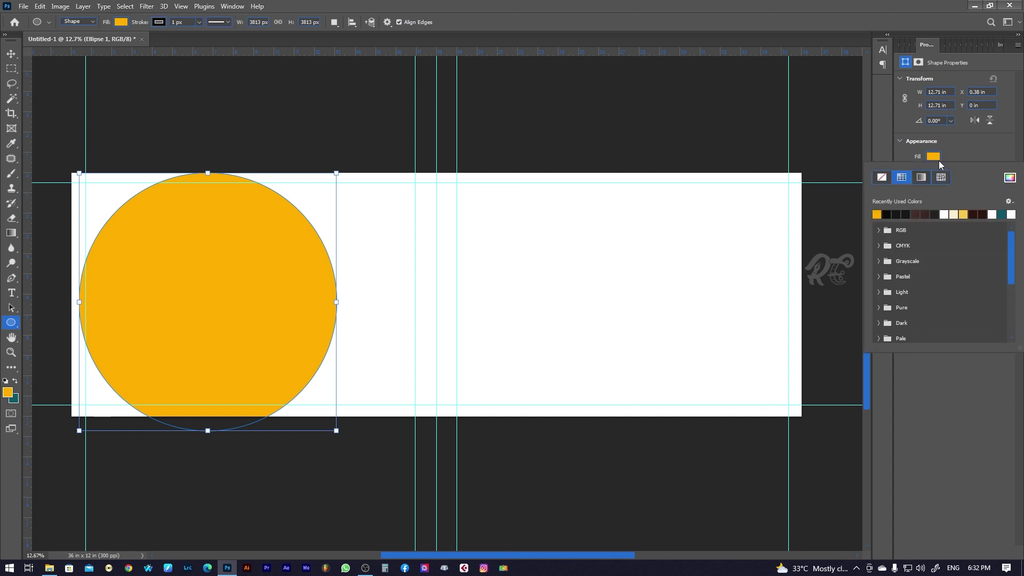
{"action": "left_click", "coordinate": [1010, 178]}
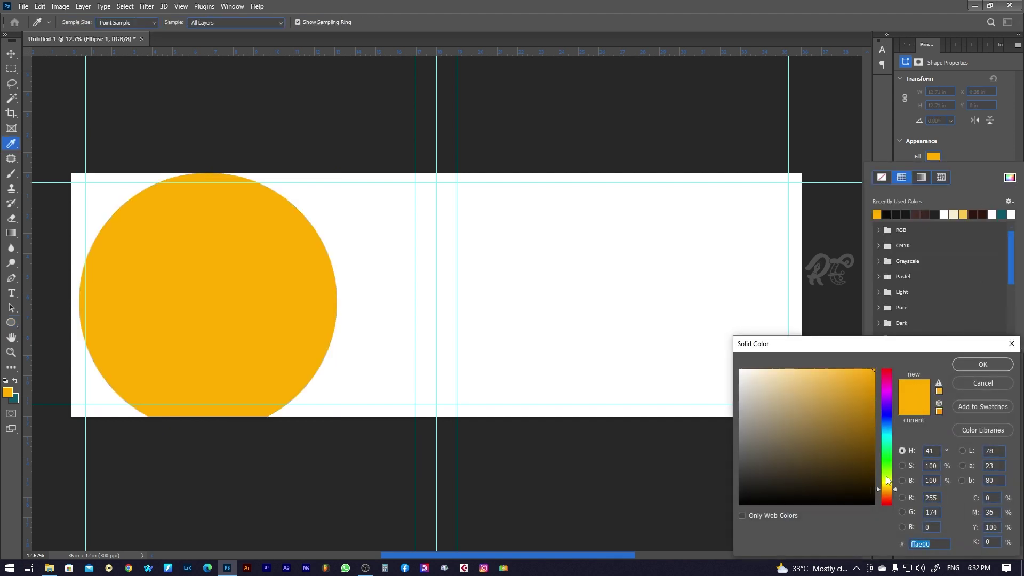
{"action": "left_click", "coordinate": [886, 504]}
{"action": "left_click", "coordinate": [866, 426]}
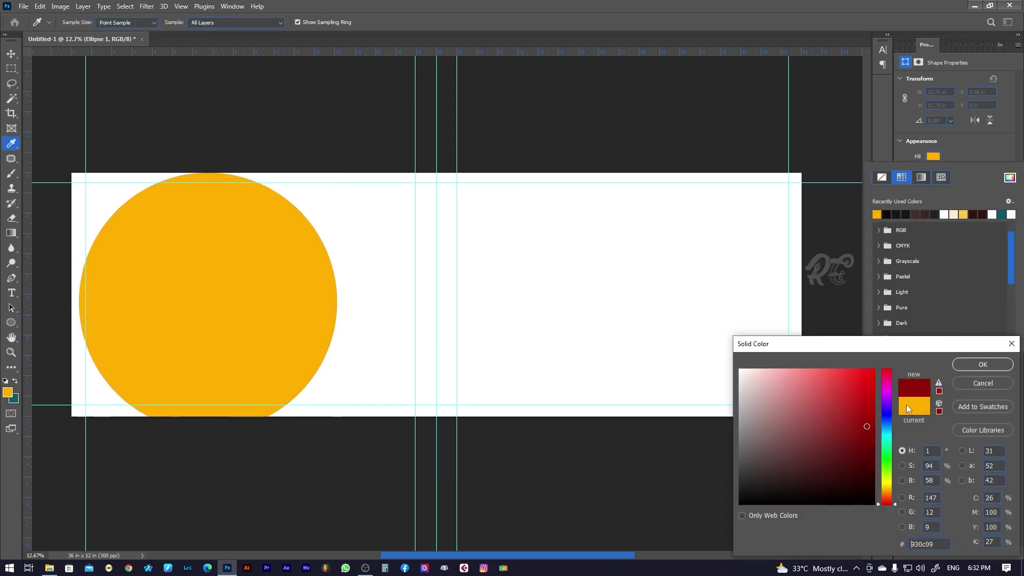
{"action": "left_click", "coordinate": [983, 364]}
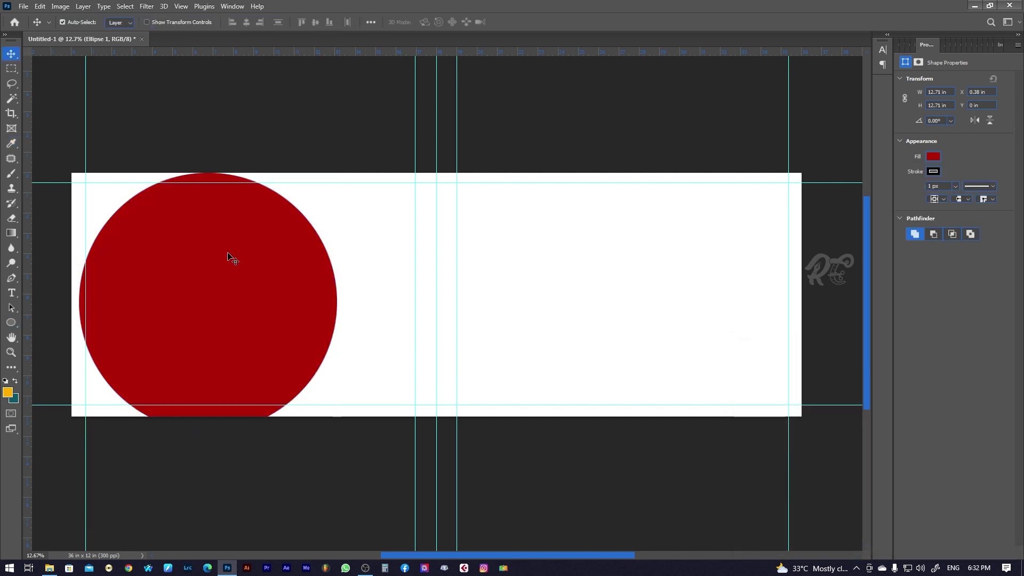
- Enlarge the red circle past the left edge and add a copy shifted right
{"action": "key", "text": "ctrl+t"}
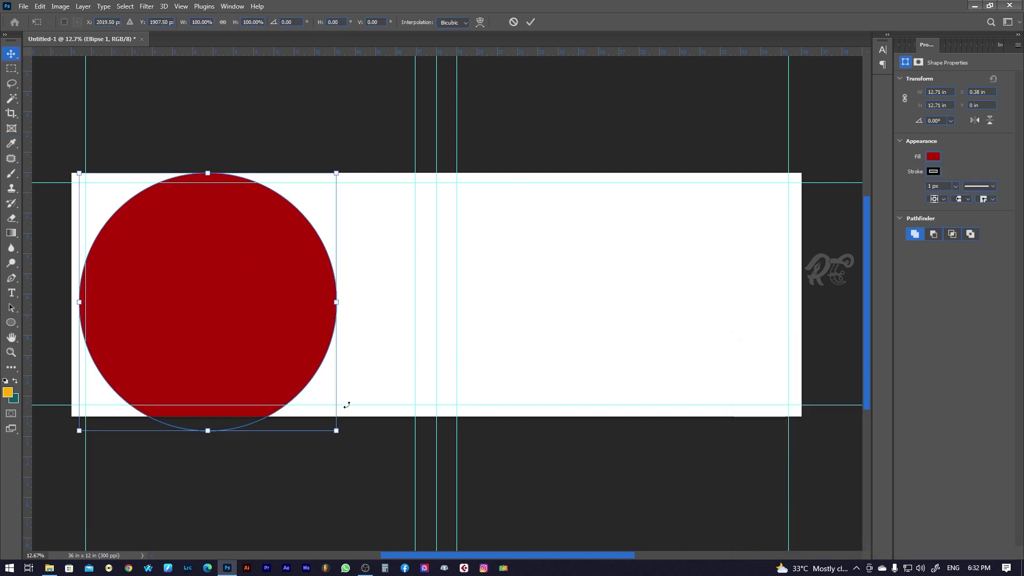
{"action": "left_click_drag", "start_coordinate": [337, 430], "coordinate": [462, 472]}
{"action": "key", "text": "Return"}
{"action": "left_click_drag", "start_coordinate": [350, 325], "coordinate": [243, 359]}
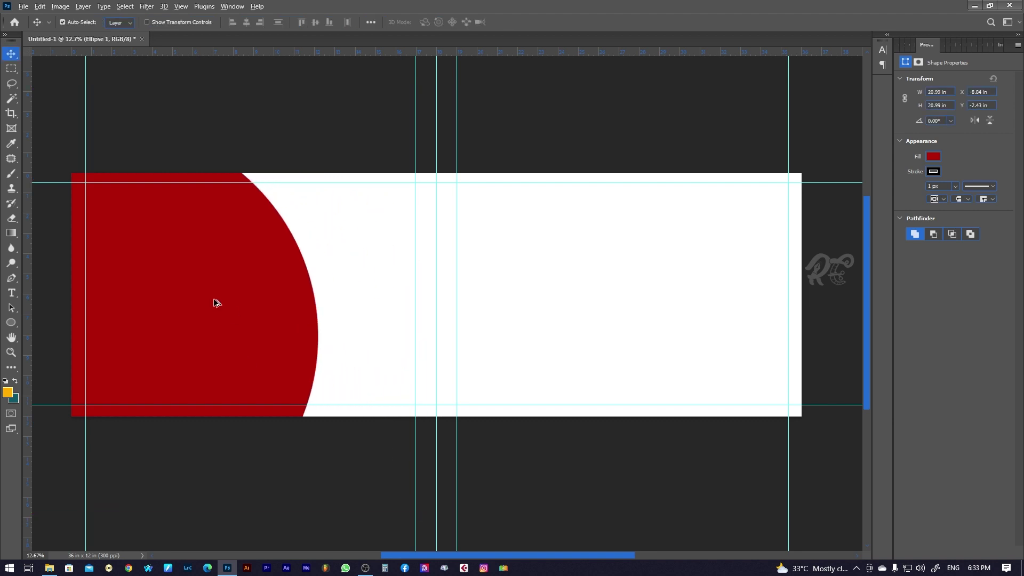
{"action": "left_click_drag", "start_coordinate": [215, 302], "coordinate": [483, 323]}
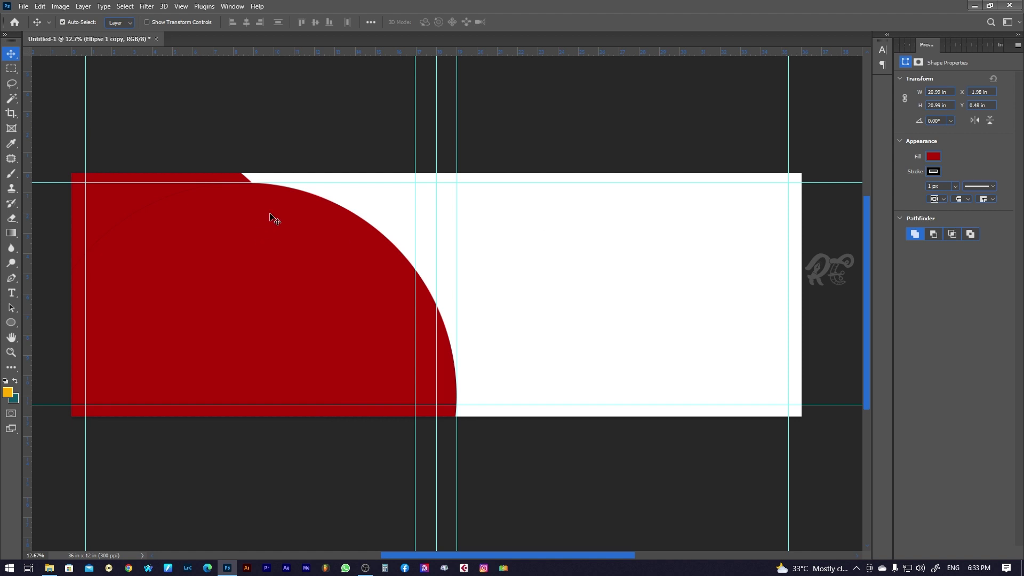
- Undo the duplicate and give the circle a thick white stroke of about 59 px
{"action": "key", "text": "ctrl+z"}
{"action": "left_click", "coordinate": [933, 171]}
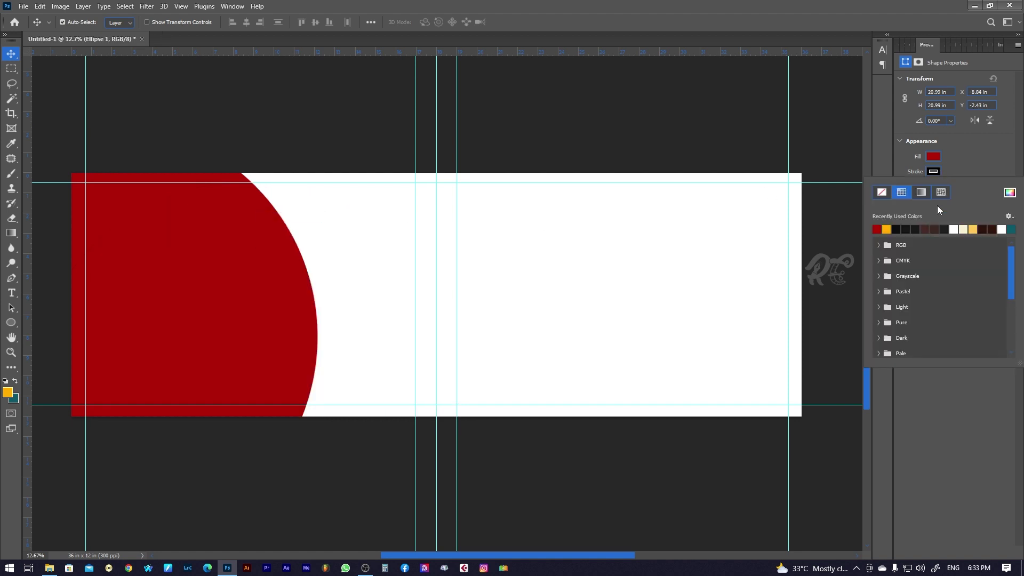
{"action": "double_click", "coordinate": [953, 230]}
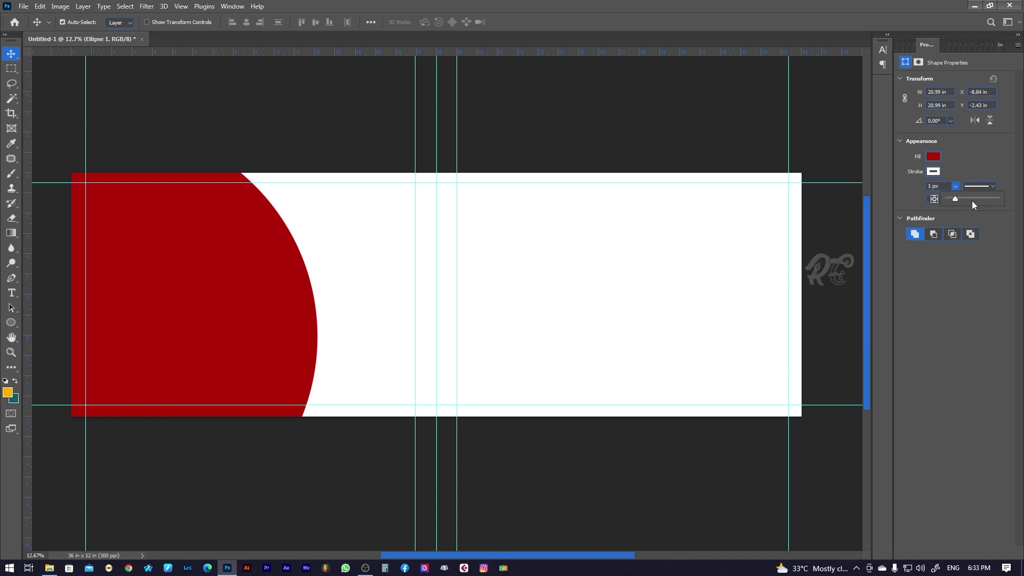
{"action": "left_click_drag", "start_coordinate": [971, 201], "coordinate": [969, 201]}
{"action": "left_click", "coordinate": [228, 238]}
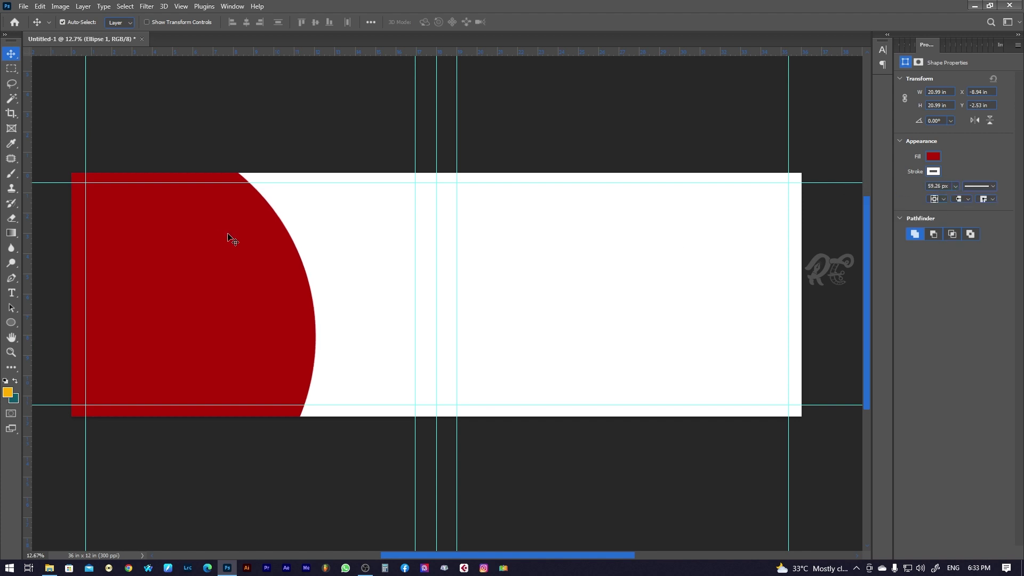
- Shrink a stroked circle copy and move it up to overlap the large left shape
{"action": "mouse_move", "coordinate": [182, 229]}
{"action": "left_mouse_down"}
{"action": "mouse_move", "coordinate": [418, 299]}
{"action": "mouse_move", "coordinate": [454, 274]}
{"action": "mouse_move", "coordinate": [459, 254]}
{"action": "mouse_move", "coordinate": [358, 271]}
{"action": "left_mouse_up"}
{"action": "key", "text": "ctrl+t"}
{"action": "left_click_drag", "start_coordinate": [498, 165], "coordinate": [426, 234]}
{"action": "mouse_move", "coordinate": [342, 321]}
{"action": "left_mouse_down"}
{"action": "mouse_move", "coordinate": [343, 270]}
{"action": "mouse_move", "coordinate": [357, 238]}
{"action": "mouse_move", "coordinate": [370, 279]}
{"action": "mouse_move", "coordinate": [354, 276]}
{"action": "left_mouse_up"}
- Duplicate the stroked red circle onto the right half of the banner
{"action": "key", "text": "Return"}
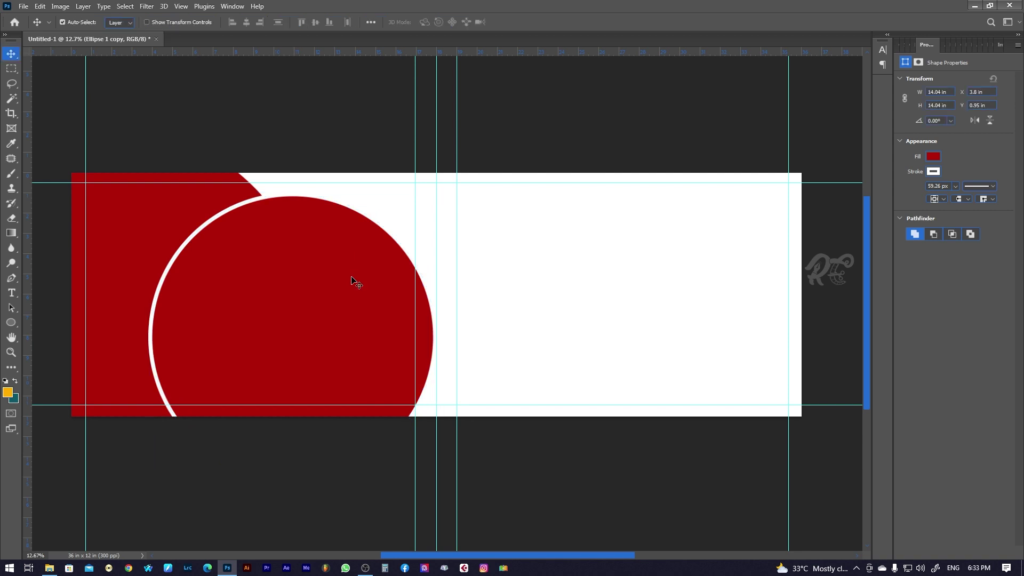
{"action": "scroll", "coordinate": [401, 324], "scroll_direction": "right", "scroll_amount": 1}
{"action": "left_click_drag", "start_coordinate": [401, 324], "coordinate": [394, 323]}
{"action": "left_click_drag", "start_coordinate": [248, 308], "coordinate": [510, 288]}
{"action": "key", "text": "ctrl"}
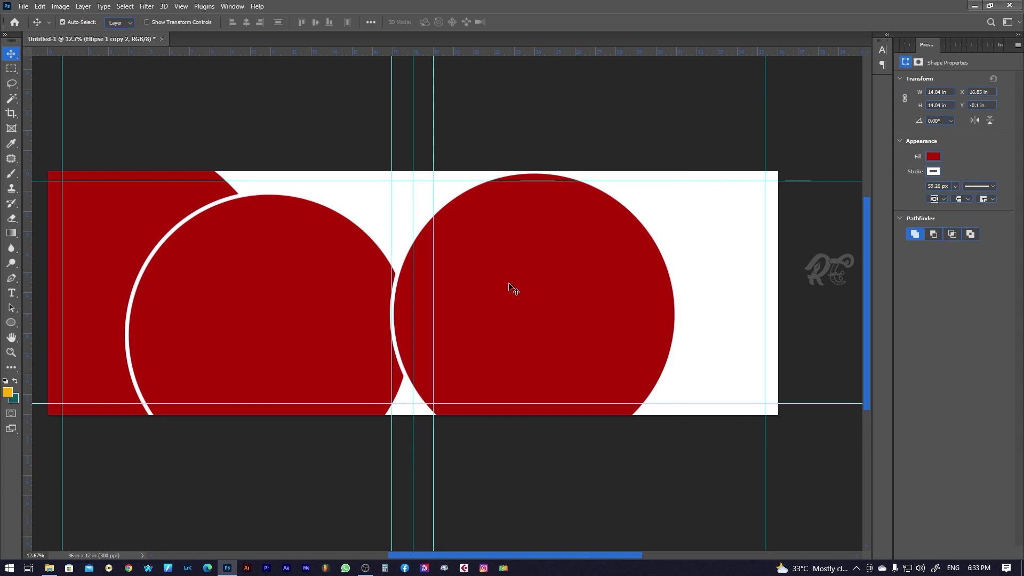
- Scale the right circle up and move it right and upward
{"action": "key", "text": "ctrl+t"}
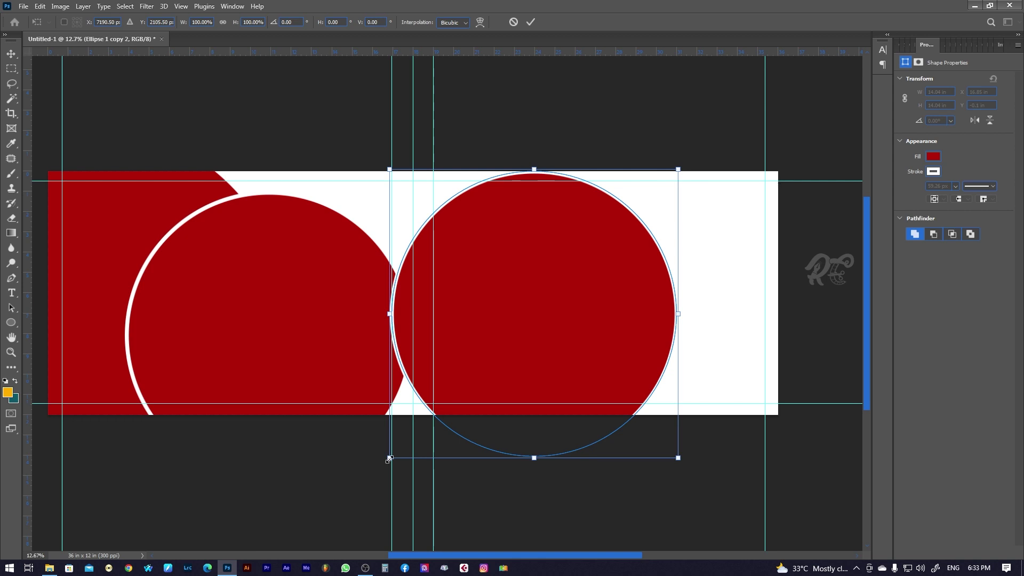
{"action": "left_click_drag", "start_coordinate": [390, 457], "coordinate": [347, 500]}
{"action": "mouse_move", "coordinate": [534, 332]}
{"action": "left_mouse_down"}
{"action": "mouse_move", "coordinate": [717, 269]}
{"action": "mouse_move", "coordinate": [744, 288]}
{"action": "mouse_move", "coordinate": [697, 295]}
{"action": "left_mouse_up"}
{"action": "key", "text": "Return"}
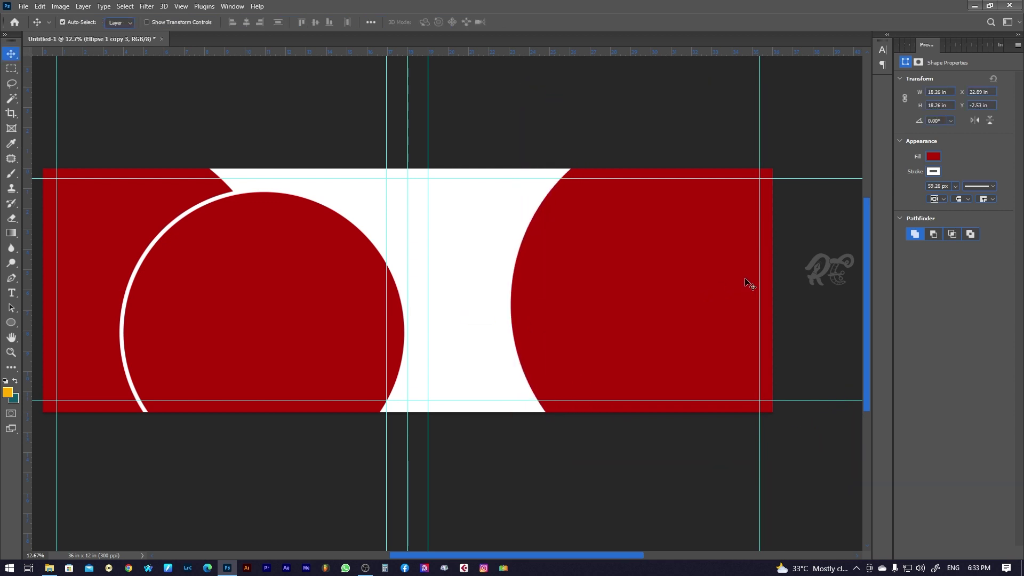
- Rearrange the right-side circles into overlapping arcs, shifting the outlined and middle circles
{"action": "mouse_move", "coordinate": [524, 295]}
{"action": "left_mouse_down"}
{"action": "mouse_move", "coordinate": [496, 312]}
{"action": "mouse_move", "coordinate": [491, 237]}
{"action": "left_mouse_up"}
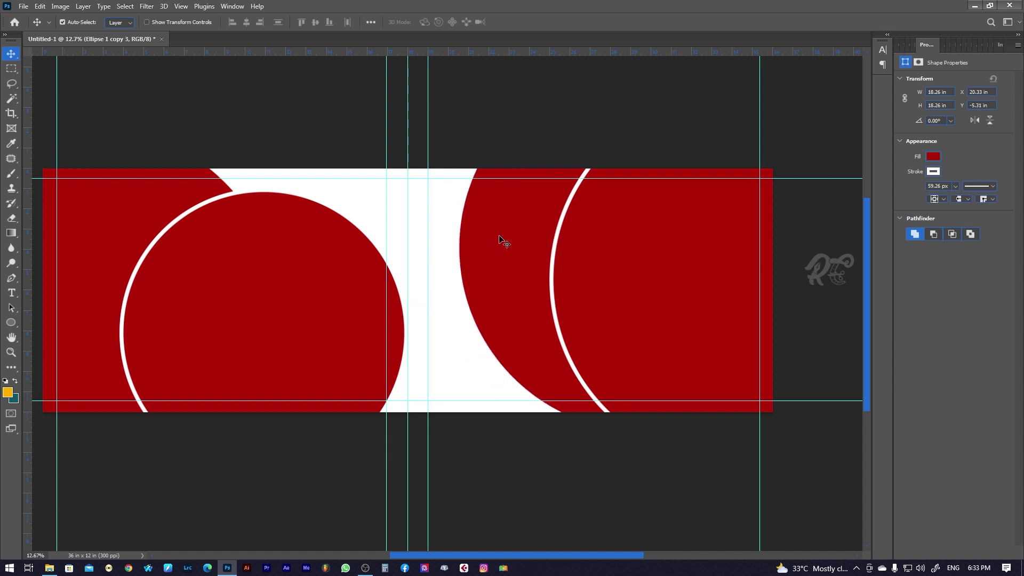
{"action": "right_click", "coordinate": [512, 224]}
{"action": "left_click", "coordinate": [525, 230]}
{"action": "left_click_drag", "start_coordinate": [624, 268], "coordinate": [642, 266]}
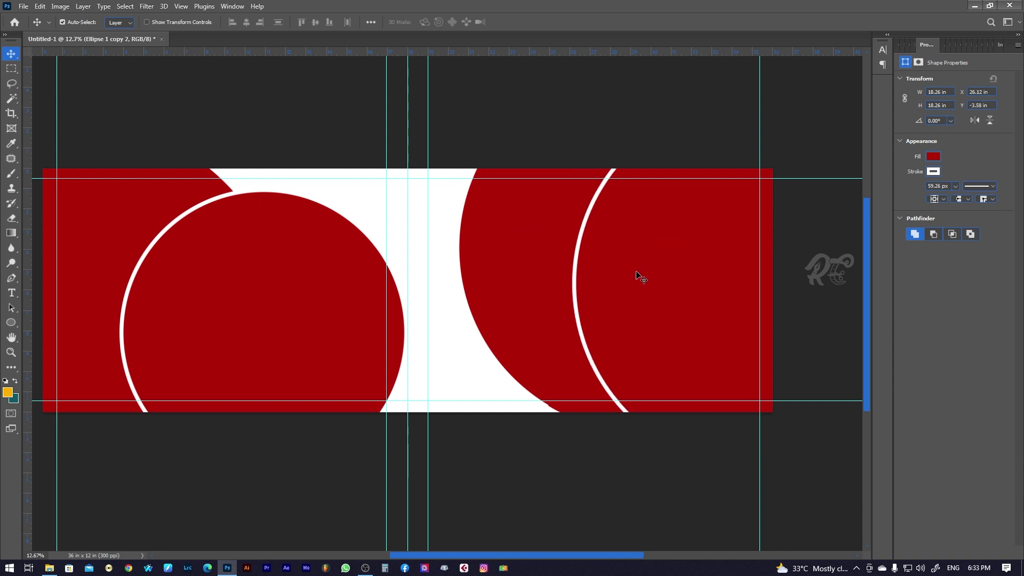
{"action": "mouse_move", "coordinate": [484, 248]}
{"action": "left_mouse_down"}
{"action": "mouse_move", "coordinate": [521, 256]}
{"action": "mouse_move", "coordinate": [440, 277]}
{"action": "mouse_move", "coordinate": [492, 281]}
{"action": "mouse_move", "coordinate": [494, 247]}
{"action": "mouse_move", "coordinate": [481, 245]}
{"action": "left_mouse_up"}
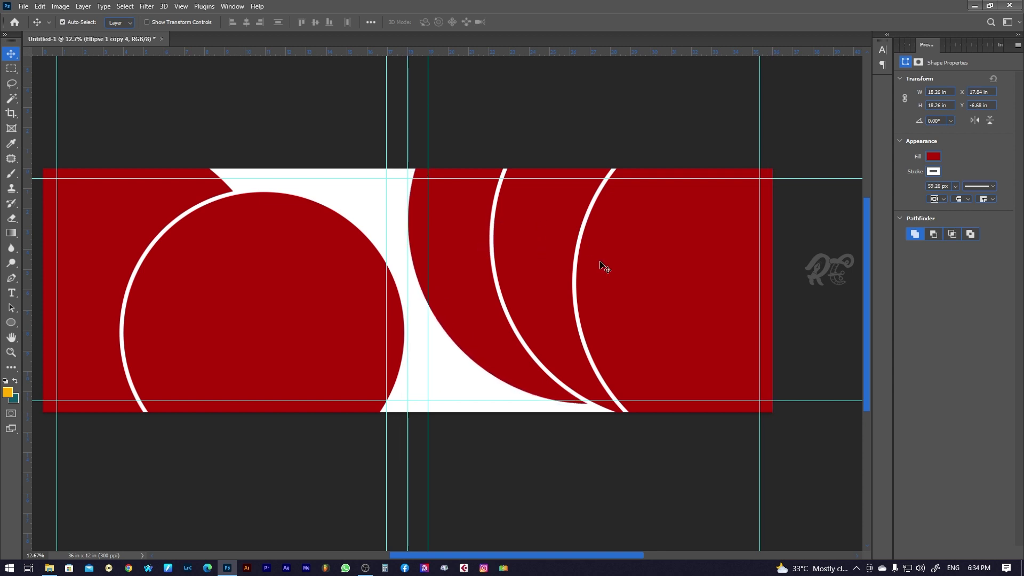
- Move the large left circle up so it sits just below the top edge
{"action": "left_click_drag", "start_coordinate": [504, 288], "coordinate": [528, 286]}
{"action": "left_click", "coordinate": [342, 291]}
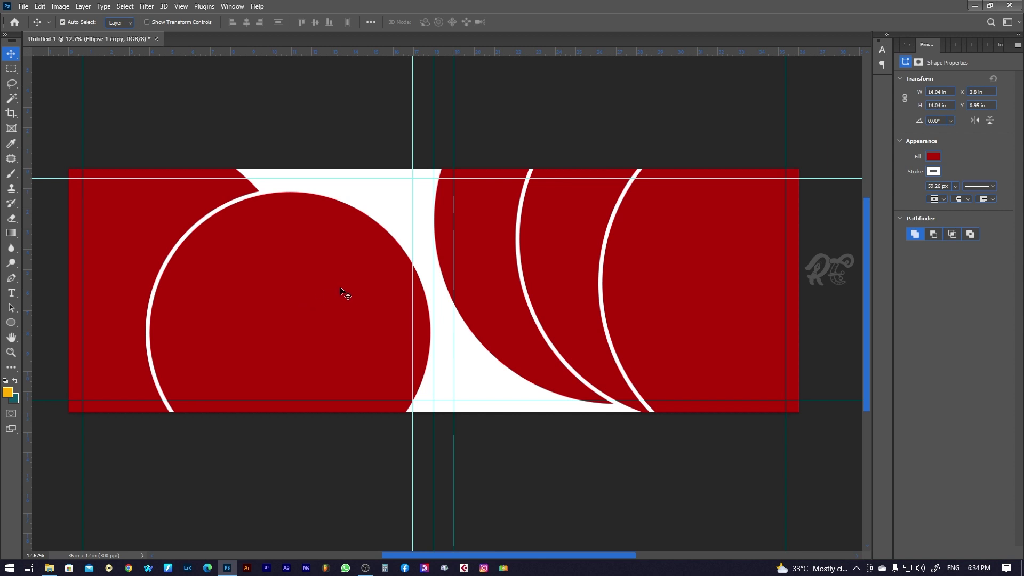
{"action": "key", "text": "ctrl"}
{"action": "left_click_drag", "start_coordinate": [311, 247], "coordinate": [312, 227]}
{"action": "key", "text": "ctrl"}
- Preview the banner in full-screen mode, then return to the normal workspace
{"action": "key", "text": "ctrl+h"}
{"action": "key", "text": "f"}
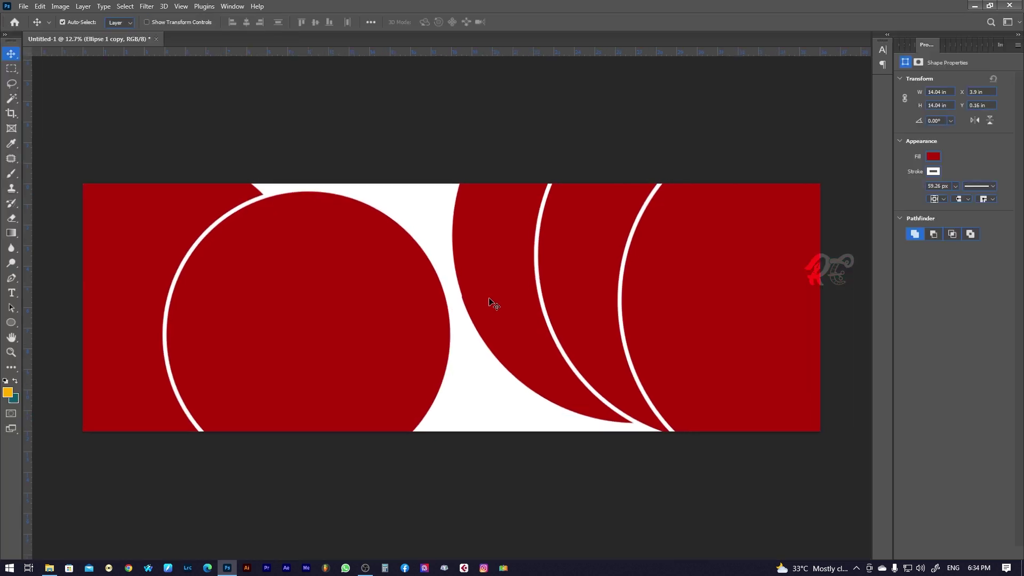
{"action": "key", "text": "f"}
{"action": "mouse_move", "coordinate": [526, 299]}
{"action": "left_mouse_down"}
{"action": "mouse_move", "coordinate": [521, 322]}
{"action": "mouse_move", "coordinate": [541, 338]}
{"action": "mouse_move", "coordinate": [532, 340]}
{"action": "left_mouse_up"}
{"action": "key", "text": "f"}
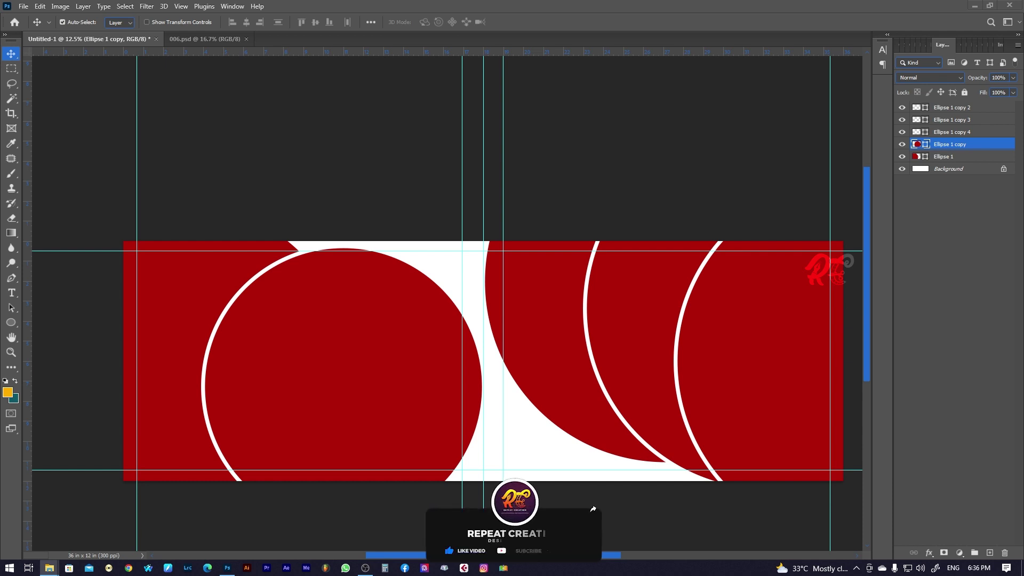
- Drag the happy Birthday clipart from 002.psd onto the banner canvas
{"action": "left_click", "coordinate": [938, 253]}
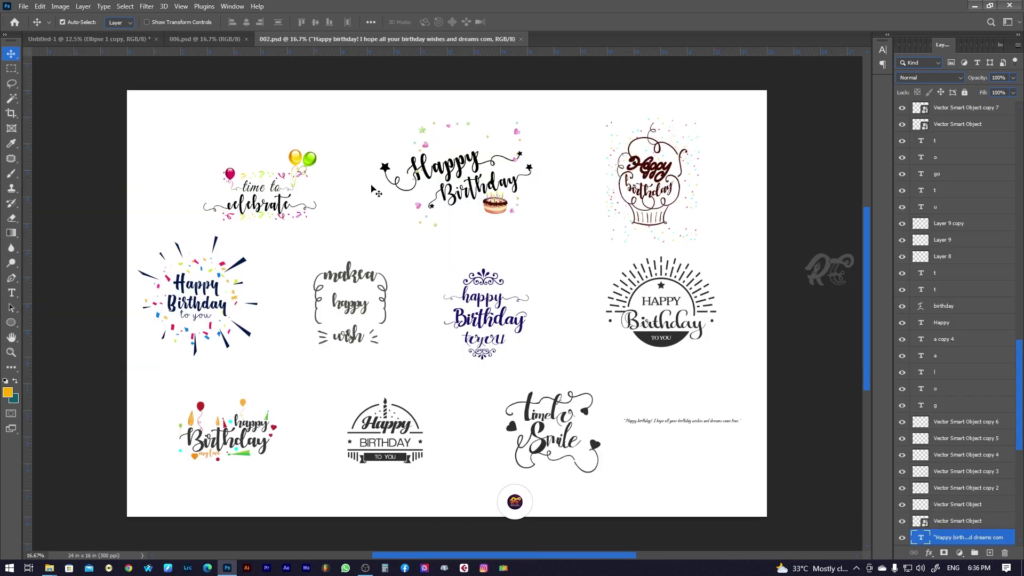
{"action": "mouse_move", "coordinate": [238, 436]}
{"action": "left_mouse_down"}
{"action": "mouse_move", "coordinate": [270, 220]}
{"action": "mouse_move", "coordinate": [171, 39]}
{"action": "mouse_move", "coordinate": [146, 42]}
{"action": "left_mouse_up"}
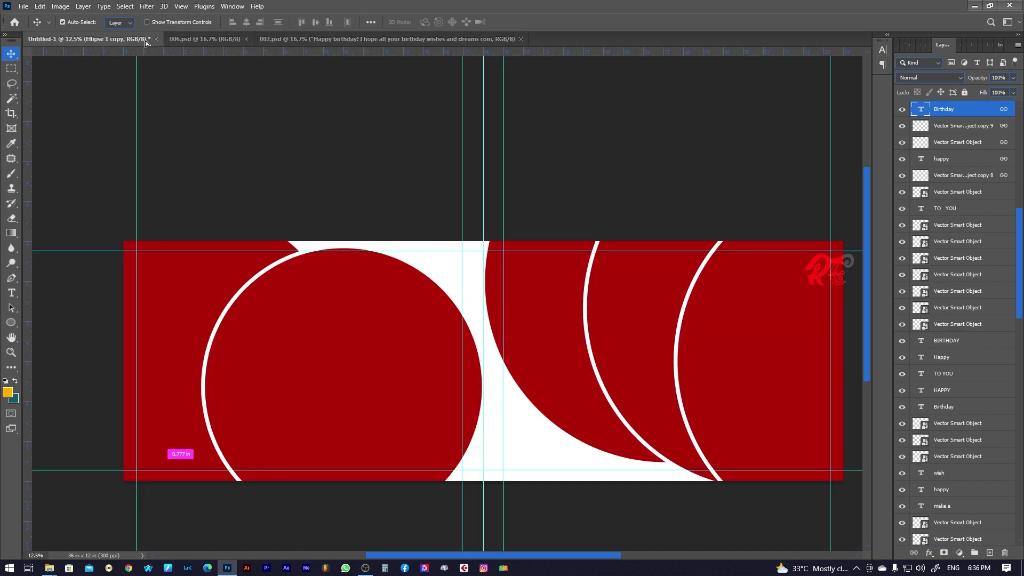
{"action": "left_click_drag", "start_coordinate": [570, 479], "coordinate": [544, 453]}
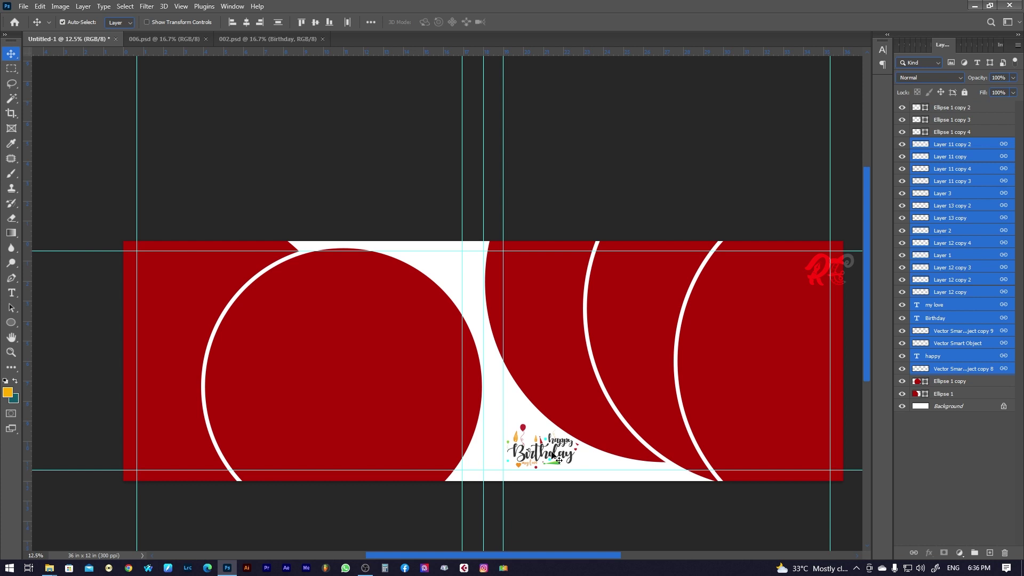
- Group the birthday clipart layers as Group 1 and move the artwork left and down
{"action": "scroll", "coordinate": [583, 480], "scroll_direction": "up", "scroll_amount": 3}
{"action": "scroll", "coordinate": [583, 476], "scroll_direction": "down", "scroll_amount": 1}
{"action": "scroll", "coordinate": [583, 476], "scroll_direction": "up", "scroll_amount": 2}
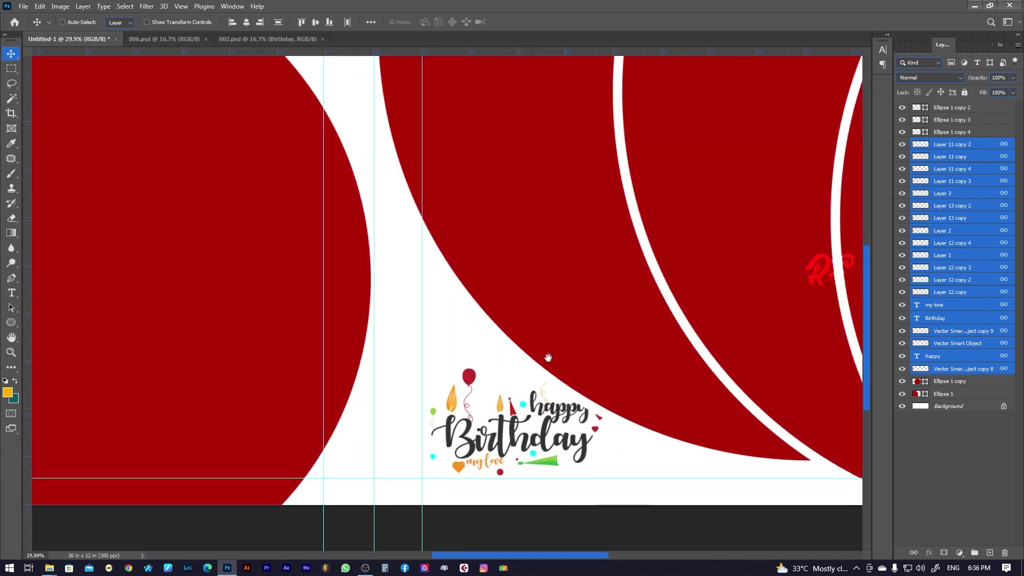
{"action": "left_click", "coordinate": [974, 552]}
{"action": "left_click_drag", "start_coordinate": [473, 341], "coordinate": [443, 347]}
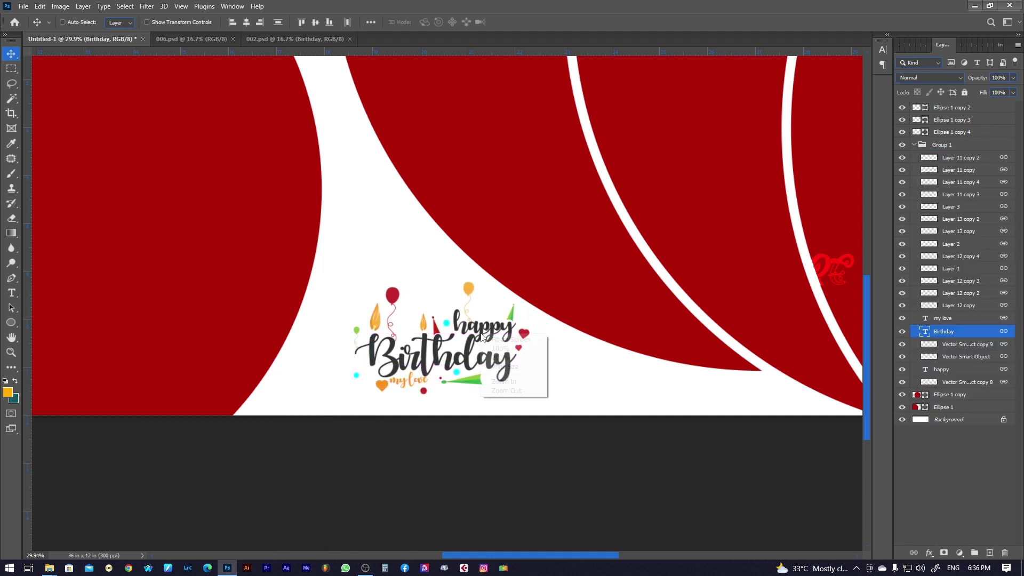
- Show the guides and settle the birthday artwork in the white gap near the bottom
{"action": "scroll", "coordinate": [538, 412], "scroll_direction": "down", "scroll_amount": 3}
{"action": "key", "text": "Tab"}
{"action": "key", "text": "Tab"}
{"action": "key", "text": "ctrl+semicolon"}
{"action": "scroll", "coordinate": [603, 397], "scroll_direction": "up", "scroll_amount": 1}
{"action": "scroll", "coordinate": [607, 401], "scroll_direction": "up", "scroll_amount": 1}
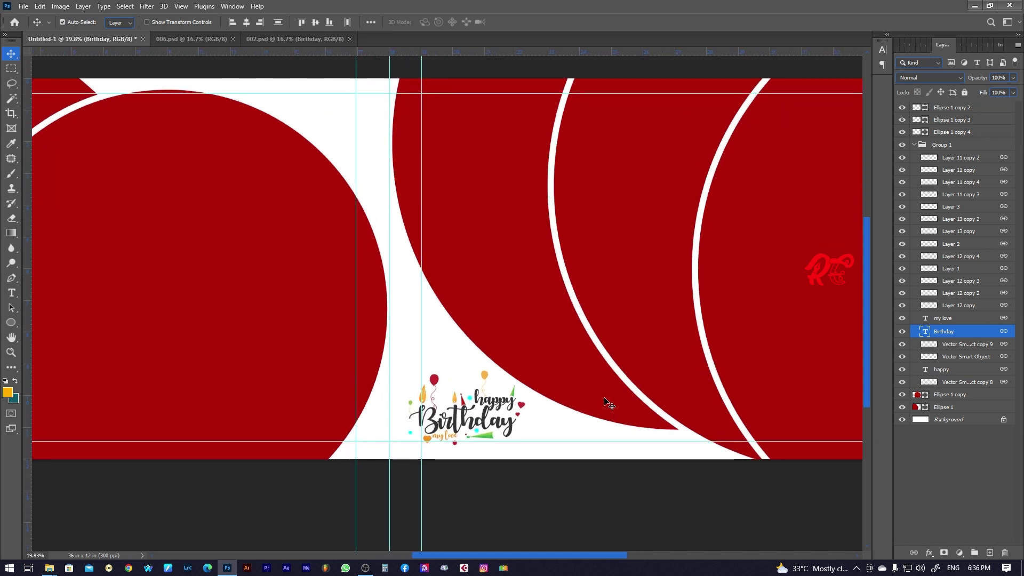
{"action": "left_click_drag", "start_coordinate": [604, 401], "coordinate": [597, 381]}
{"action": "left_click_drag", "start_coordinate": [504, 421], "coordinate": [506, 426]}
{"action": "key", "text": "Tab"}
- Fit the whole banner on screen
{"action": "left_click", "coordinate": [574, 388], "text": "alt"}
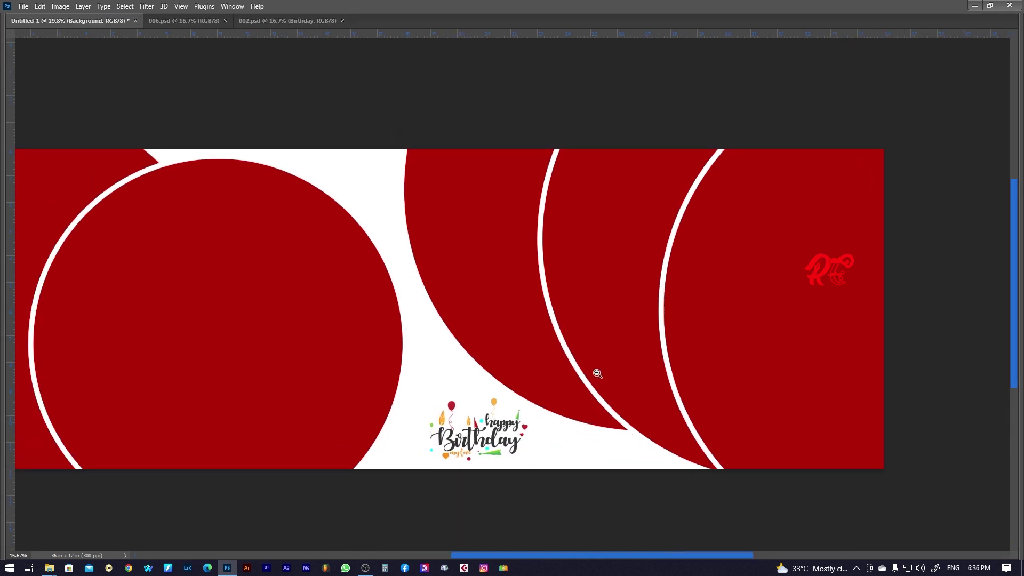
{"action": "right_click", "coordinate": [599, 372]}
{"action": "right_click", "coordinate": [601, 347]}
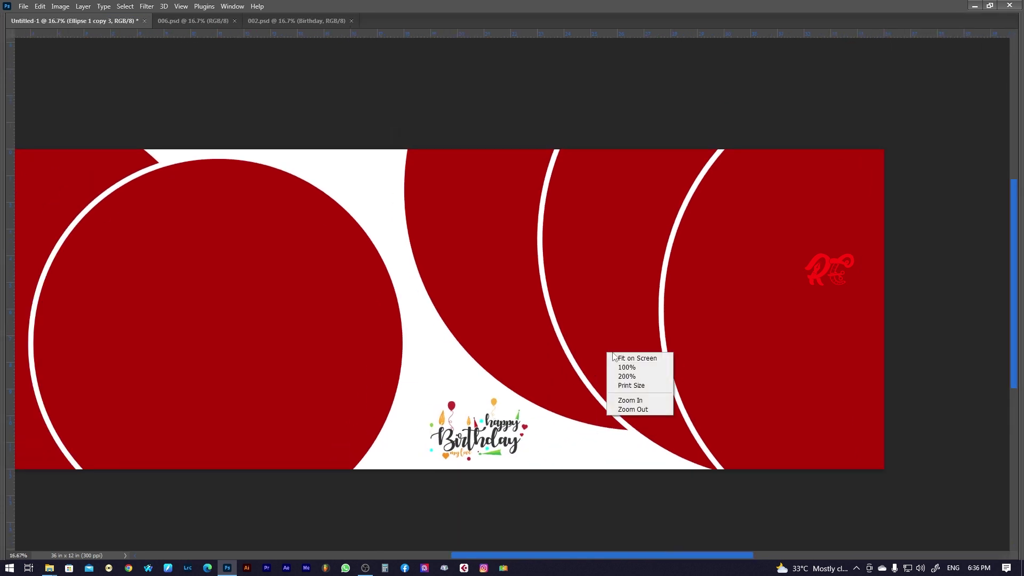
{"action": "left_click", "coordinate": [635, 359]}
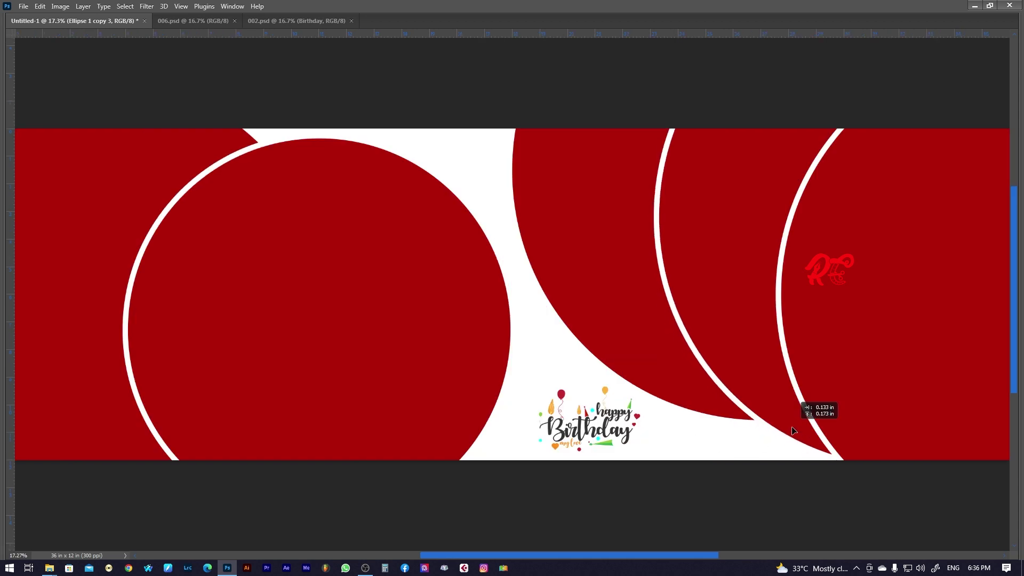
- With guides shown and the left circle selected, open pexels-hasan-albari-1652117.jpg
{"action": "scroll", "coordinate": [685, 396], "scroll_direction": "down", "scroll_amount": 1}
{"action": "key", "text": "ctrl+semicolon"}
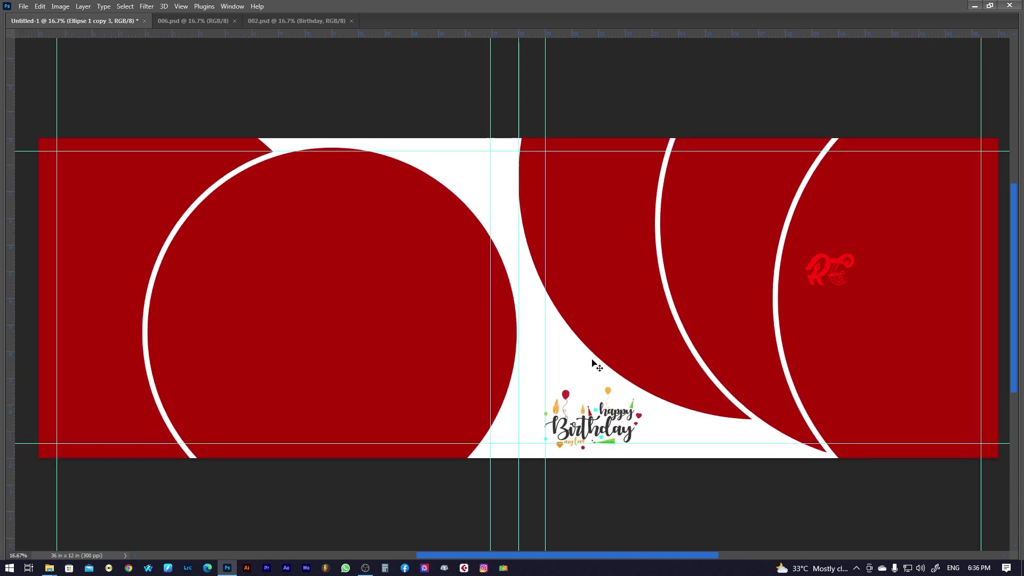
{"action": "left_click", "coordinate": [400, 315]}
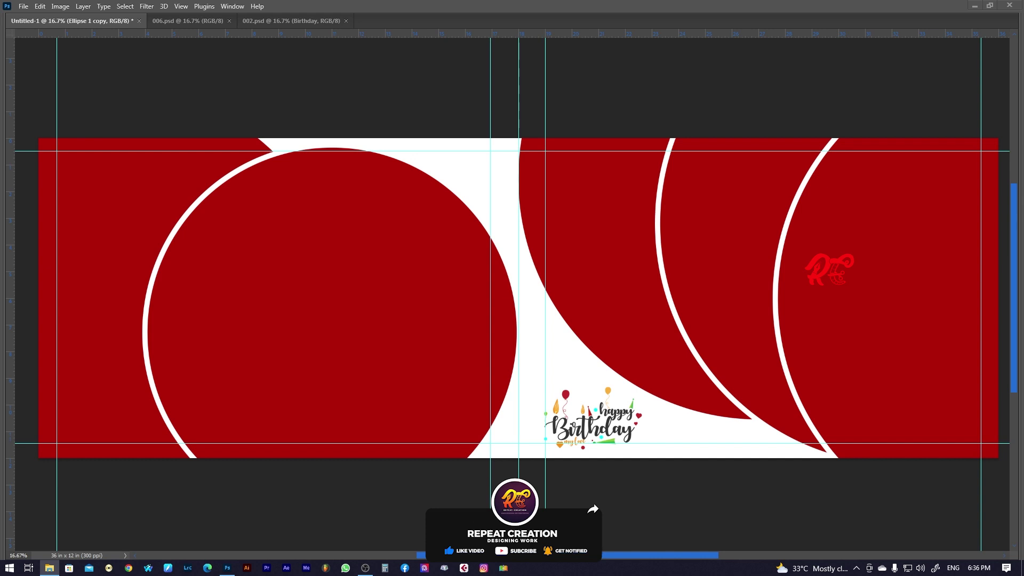
{"action": "left_click_drag", "start_coordinate": [227, 567], "coordinate": [524, 290]}
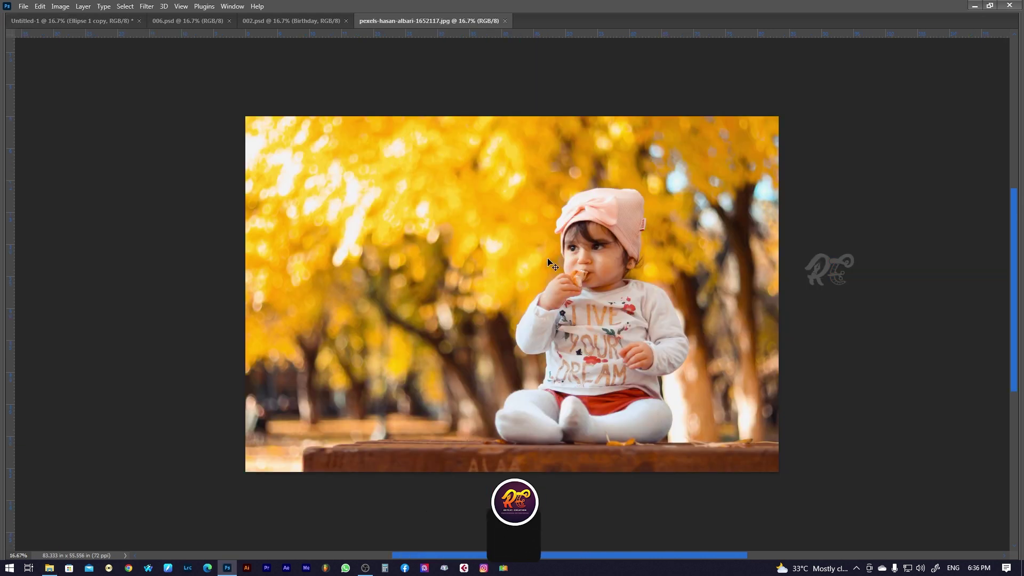
- Close 006.psd and 002.psd and check which layer the left circle is
{"action": "left_click", "coordinate": [187, 21]}
{"action": "left_click", "coordinate": [229, 21]}
{"action": "left_click", "coordinate": [105, 22]}
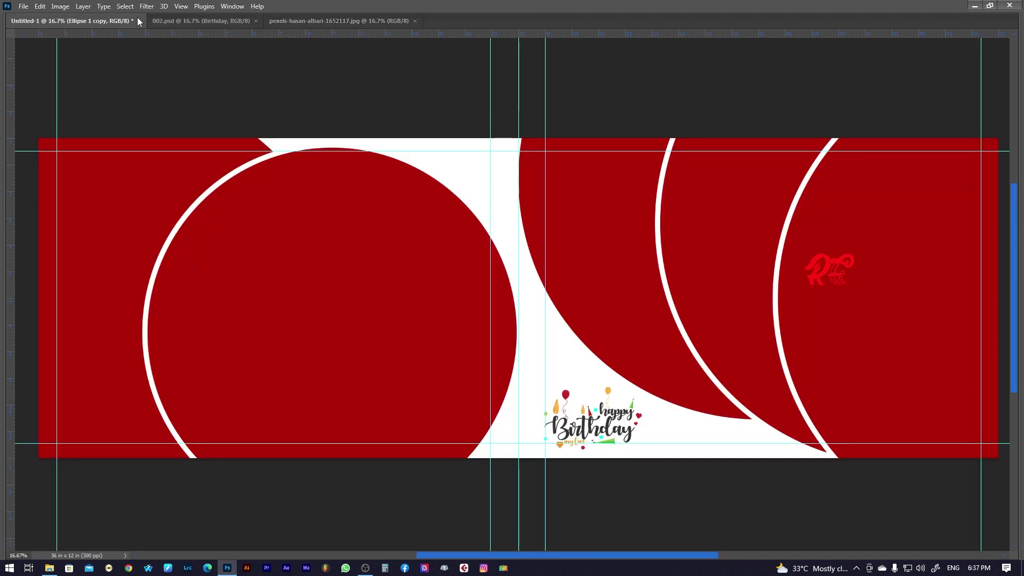
{"action": "left_click", "coordinate": [205, 20]}
{"action": "left_click", "coordinate": [255, 21]}
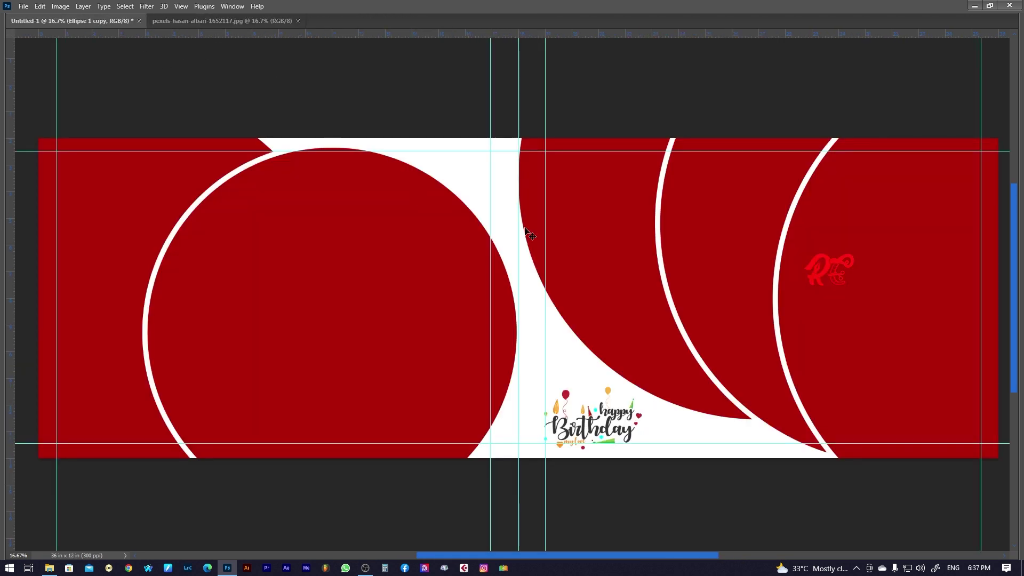
{"action": "right_click", "coordinate": [309, 260]}
{"action": "left_click", "coordinate": [321, 263]}
- Clip the pink-hat child photo into the large left circle, centred on the child
{"action": "left_click", "coordinate": [250, 19]}
{"action": "left_click_drag", "start_coordinate": [613, 258], "coordinate": [329, 303]}
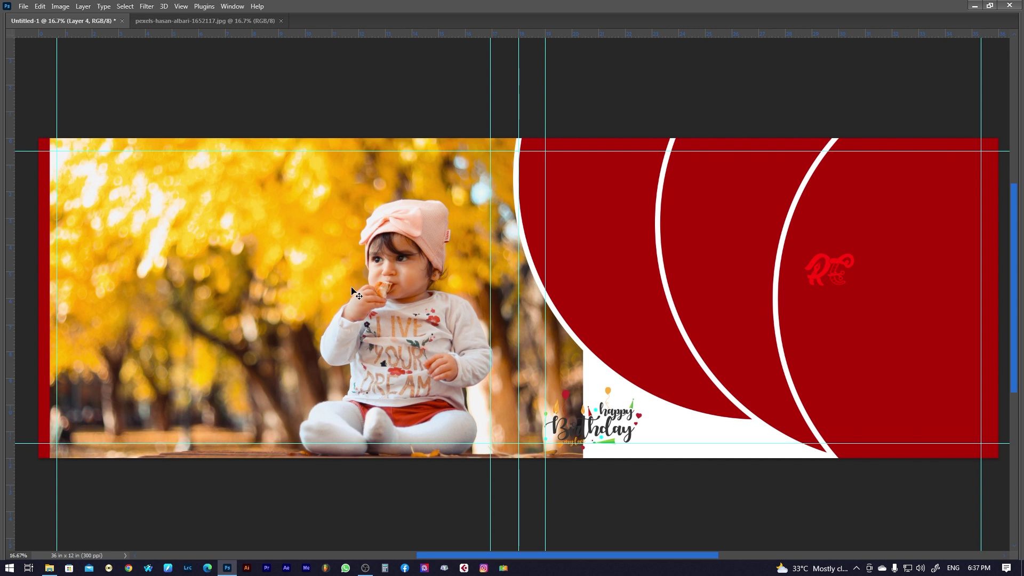
{"action": "key", "text": "F7"}
{"action": "right_click", "coordinate": [964, 380]}
{"action": "left_click", "coordinate": [853, 314]}
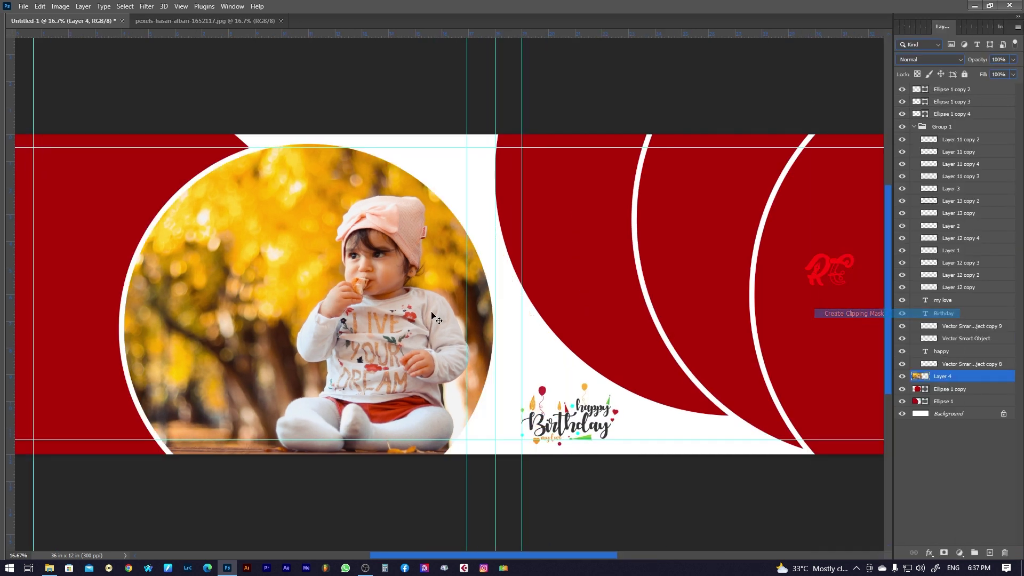
{"action": "left_click_drag", "start_coordinate": [439, 309], "coordinate": [353, 298]}
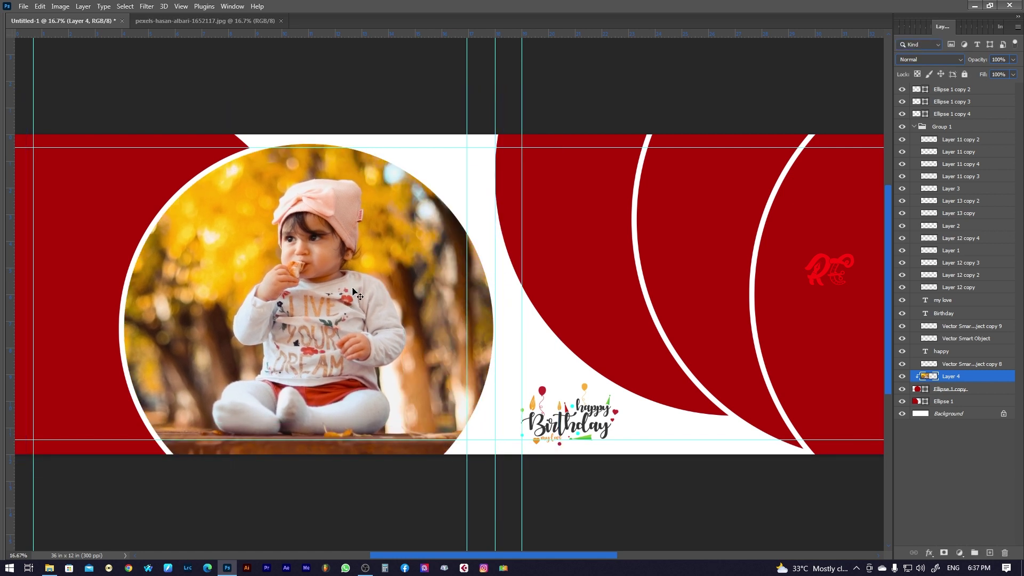
{"action": "left_click", "coordinate": [49, 568]}
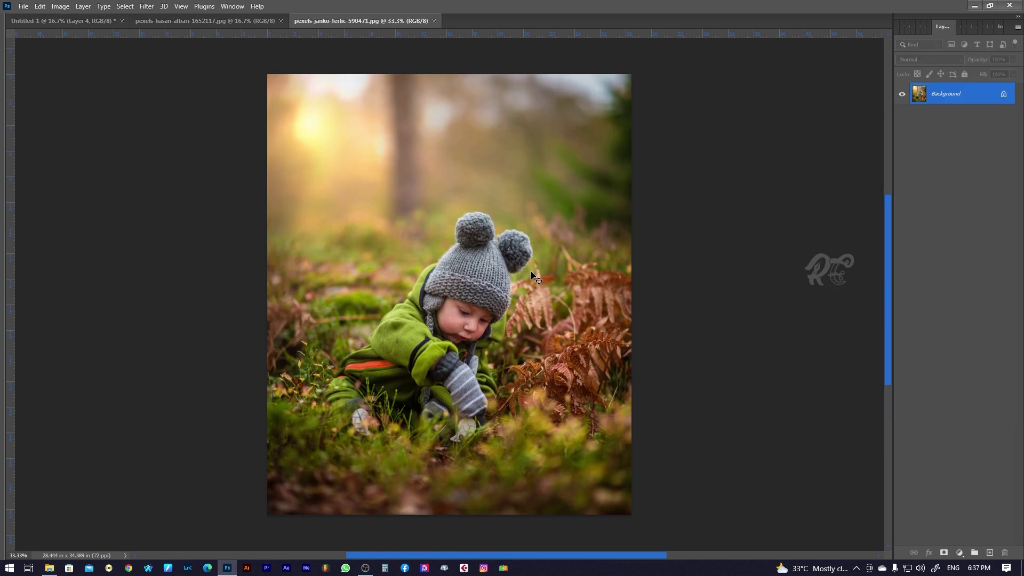
- Close the pink-hat child photo and select the rightmost circle on the banner
{"action": "left_click", "coordinate": [85, 21]}
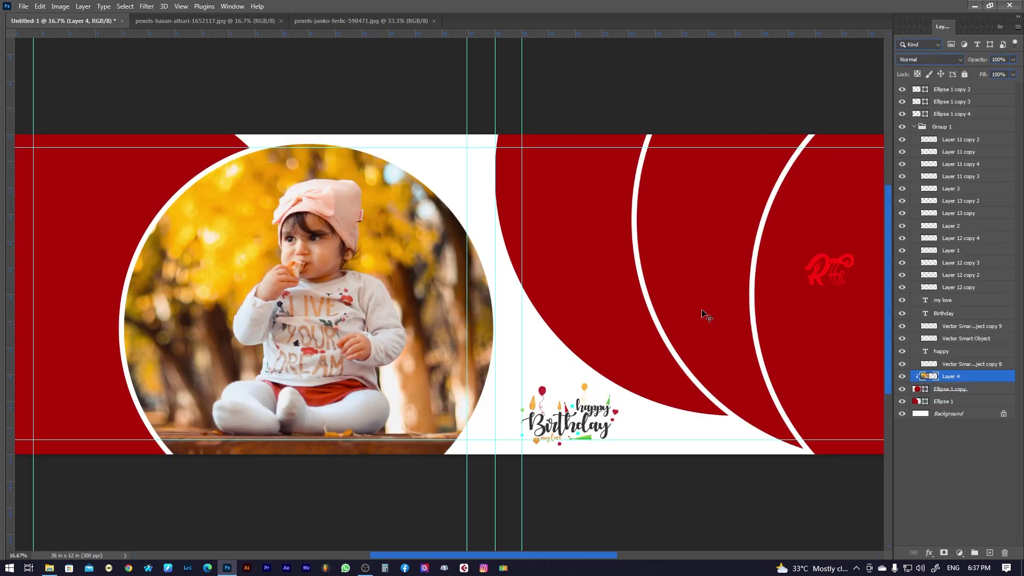
{"action": "left_click_drag", "start_coordinate": [707, 316], "coordinate": [588, 304]}
{"action": "left_click", "coordinate": [280, 21]}
{"action": "left_click_drag", "start_coordinate": [409, 242], "coordinate": [481, 219]}
{"action": "left_click_drag", "start_coordinate": [764, 235], "coordinate": [615, 245]}
{"action": "left_click", "coordinate": [645, 227]}
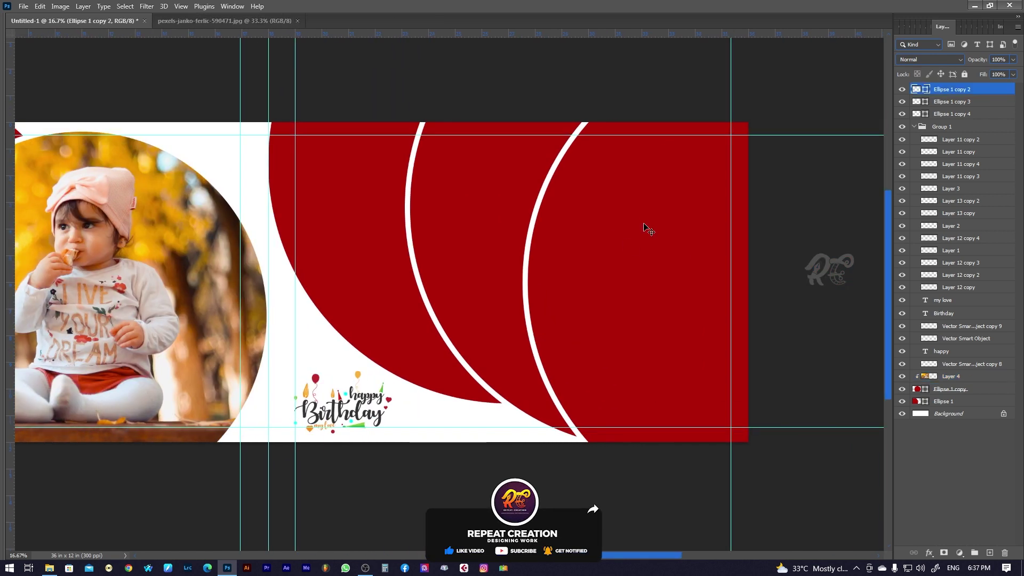
- Bring the grey-knit-hat photo into the banner, clip it to the right circle, and enlarge it
{"action": "left_click", "coordinate": [235, 21]}
{"action": "mouse_move", "coordinate": [489, 298]}
{"action": "left_mouse_down"}
{"action": "mouse_move", "coordinate": [793, 277]}
{"action": "mouse_move", "coordinate": [825, 297]}
{"action": "left_mouse_up"}
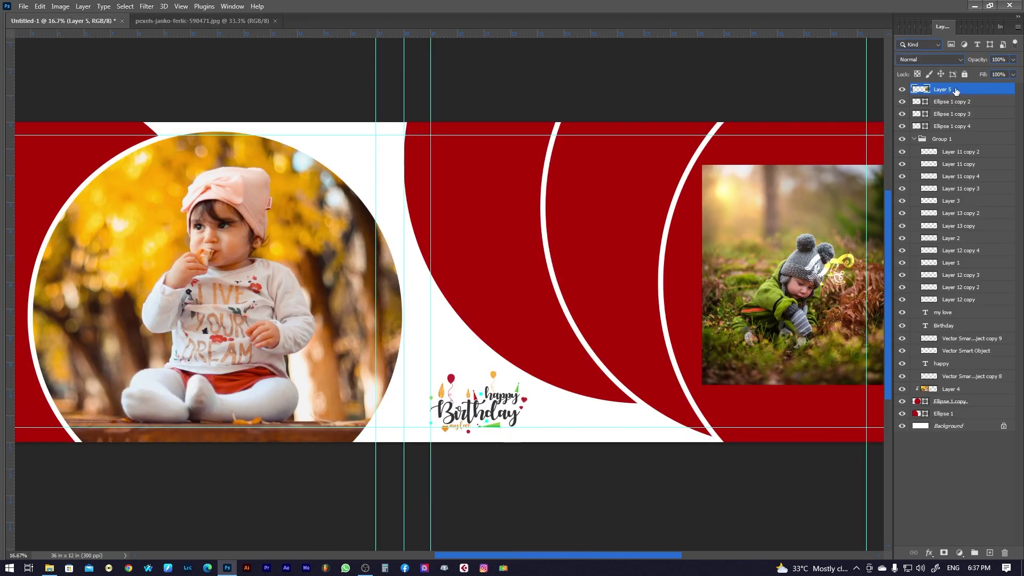
{"action": "right_click", "coordinate": [956, 91]}
{"action": "left_click", "coordinate": [916, 299]}
{"action": "left_click_drag", "start_coordinate": [703, 379], "coordinate": [686, 423]}
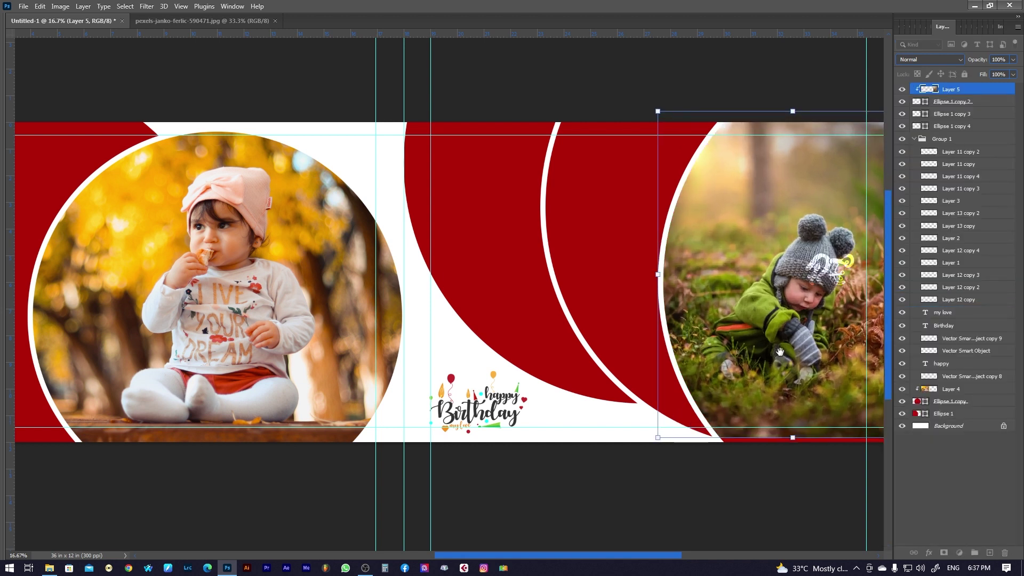
{"action": "scroll", "coordinate": [687, 423], "scroll_direction": "right", "scroll_amount": 3}
{"action": "mouse_move", "coordinate": [721, 302]}
{"action": "left_mouse_down"}
{"action": "mouse_move", "coordinate": [727, 311]}
{"action": "mouse_move", "coordinate": [738, 301]}
{"action": "left_mouse_up"}
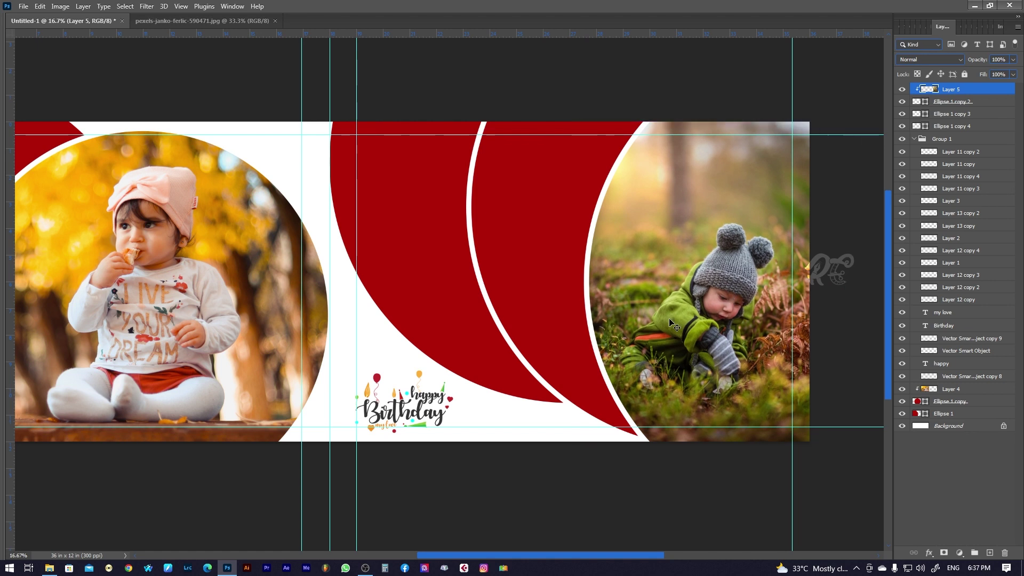
- Hide the guides and zoom out to centre the whole banner in view
{"action": "key", "text": "ctrl+semicolon"}
{"action": "key", "text": "ctrl+minus"}
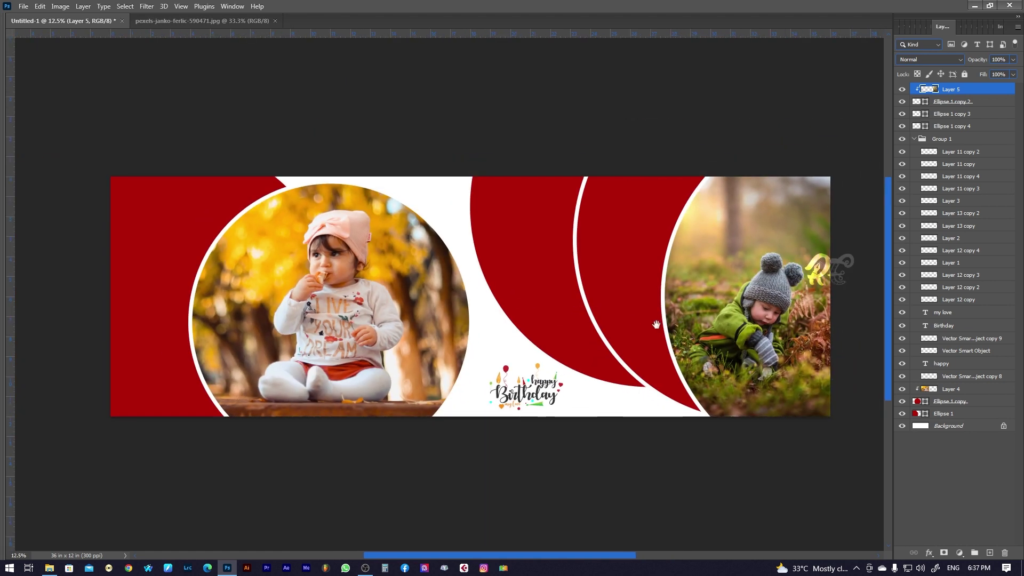
{"action": "left_click_drag", "start_coordinate": [656, 324], "coordinate": [640, 323]}
{"action": "key", "text": "super+e"}
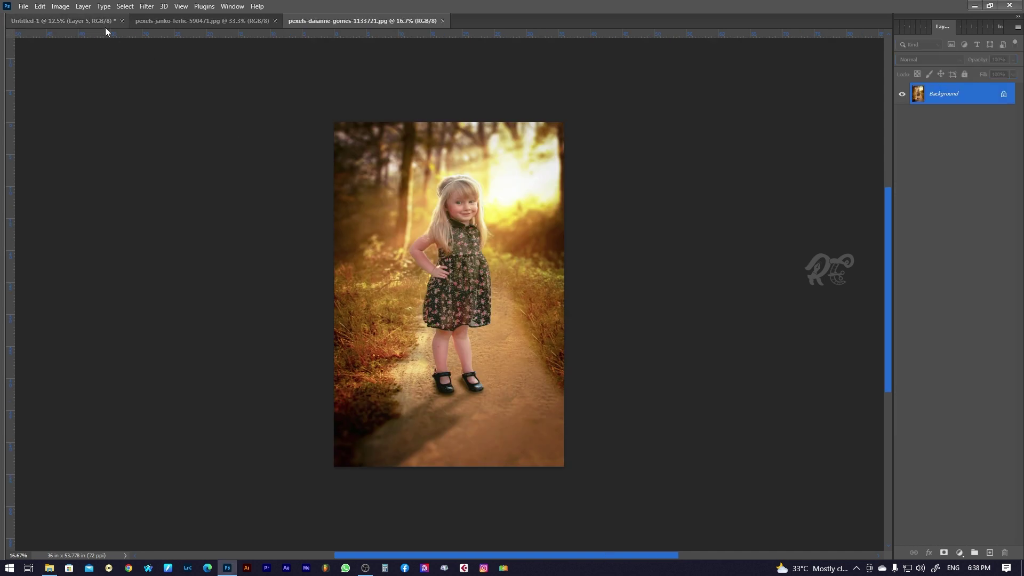
- Close the grey-hat photo, select the left red shape, and drop the girl's photo onto the banner
{"action": "left_click", "coordinate": [275, 21]}
{"action": "left_click", "coordinate": [107, 23]}
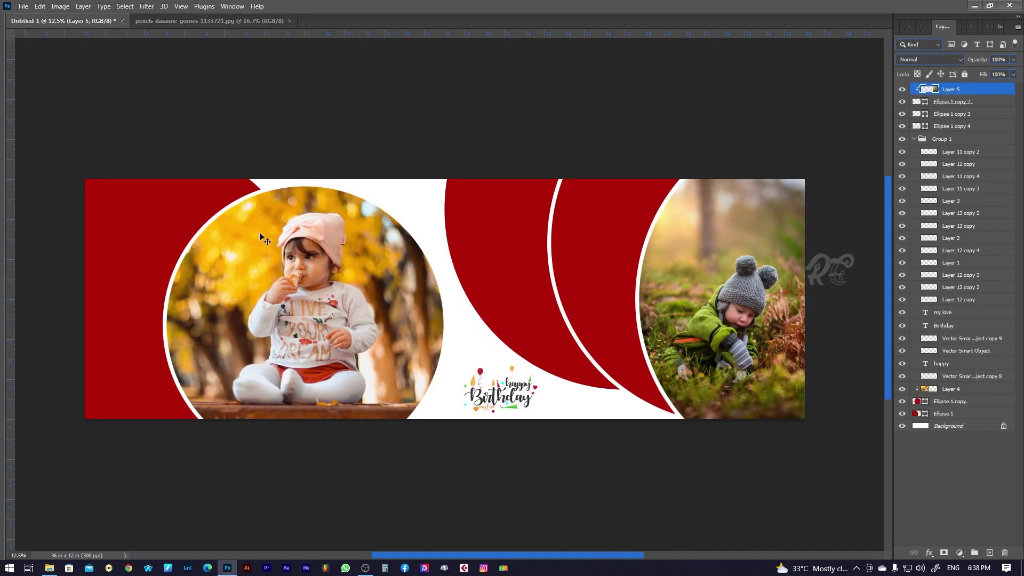
{"action": "left_click", "coordinate": [187, 221]}
{"action": "left_click", "coordinate": [216, 20]}
{"action": "left_click_drag", "start_coordinate": [459, 265], "coordinate": [168, 236]}
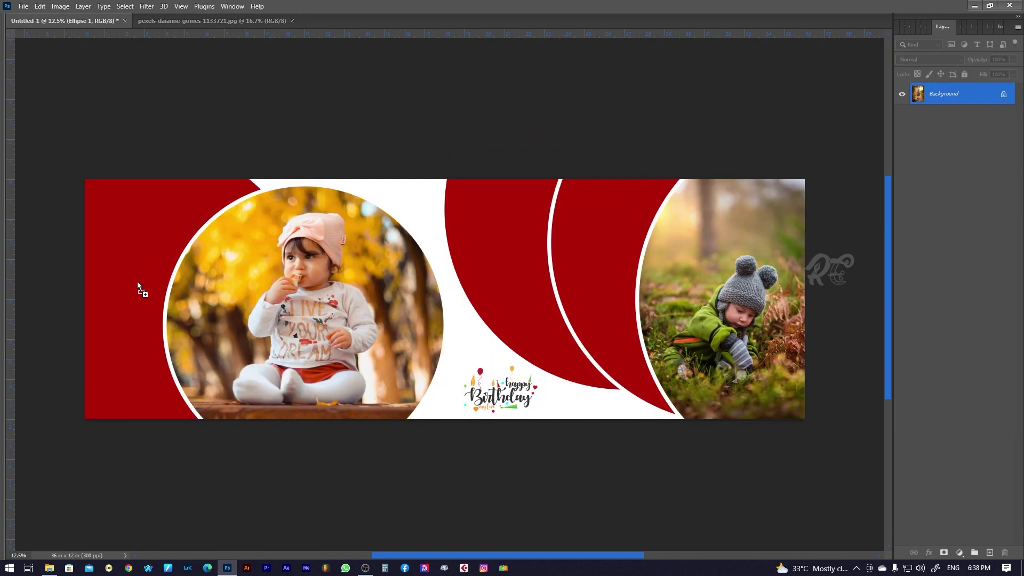
{"action": "left_click_drag", "start_coordinate": [137, 283], "coordinate": [138, 283]}
- Clip the girl photo into the left shape and enlarge it to fill the area
{"action": "right_click", "coordinate": [960, 420]}
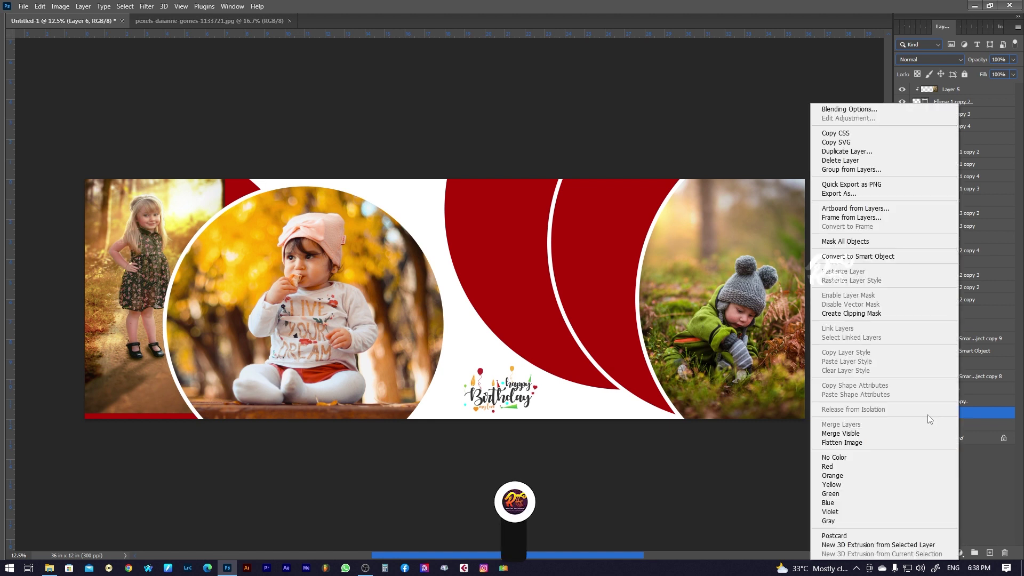
{"action": "left_click", "coordinate": [853, 313]}
{"action": "key", "text": "ctrl+t"}
{"action": "left_click_drag", "start_coordinate": [226, 154], "coordinate": [233, 132]}
{"action": "left_click_drag", "start_coordinate": [189, 195], "coordinate": [183, 212]}
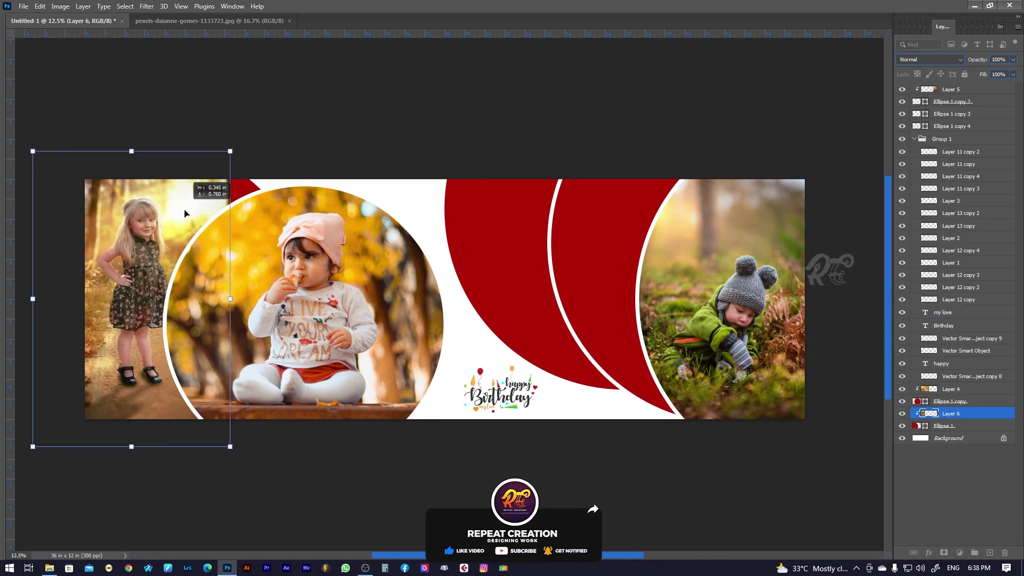
{"action": "key", "text": "Return"}
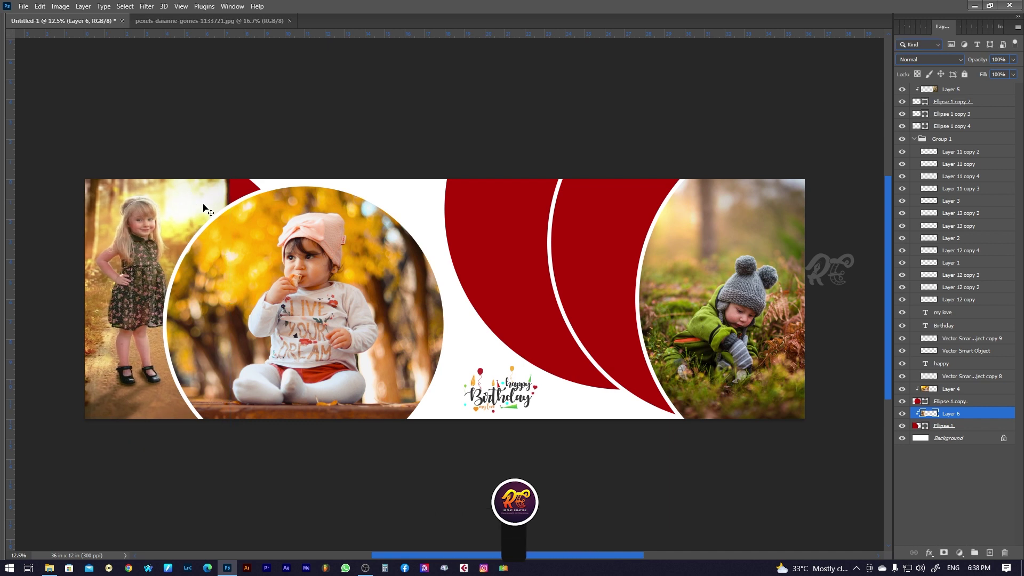
- Cancel a trial stretch of the girl photo, clear the selection, and select Ellipse 1 copy 4
{"action": "scroll", "coordinate": [433, 299], "scroll_direction": "down", "scroll_amount": 2}
{"action": "key", "text": "ctrl+t"}
{"action": "left_click_drag", "start_coordinate": [399, 251], "coordinate": [666, 230]}
{"action": "key", "text": "Escape"}
{"action": "key", "text": "ctrl+d"}
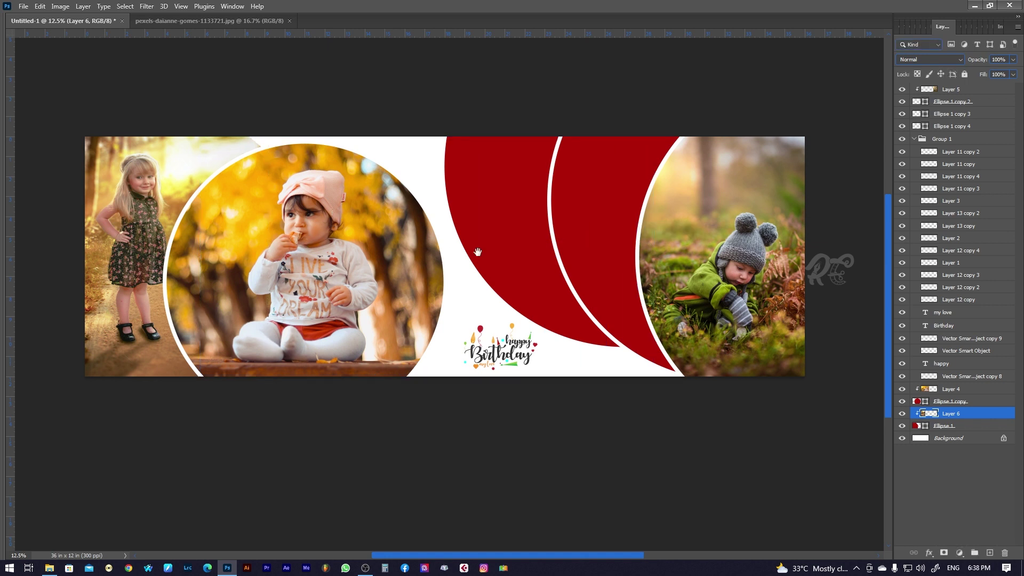
{"action": "left_click_drag", "start_coordinate": [477, 251], "coordinate": [453, 277]}
{"action": "left_click", "coordinate": [486, 216]}
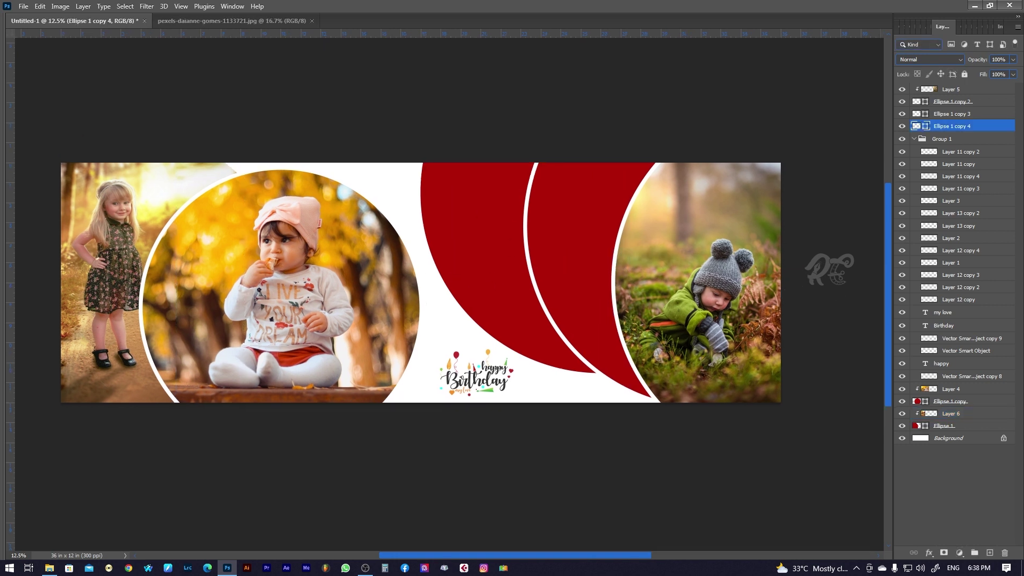
{"action": "left_click", "coordinate": [49, 567]}
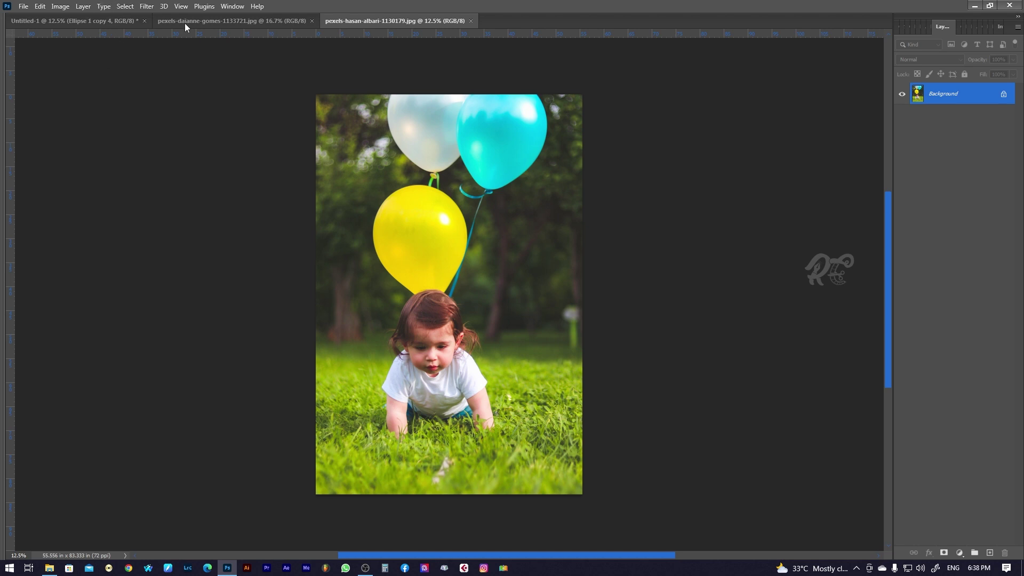
- Close the girl photo and clip the balloon baby photo into the banner's centre shape
{"action": "left_click", "coordinate": [312, 20]}
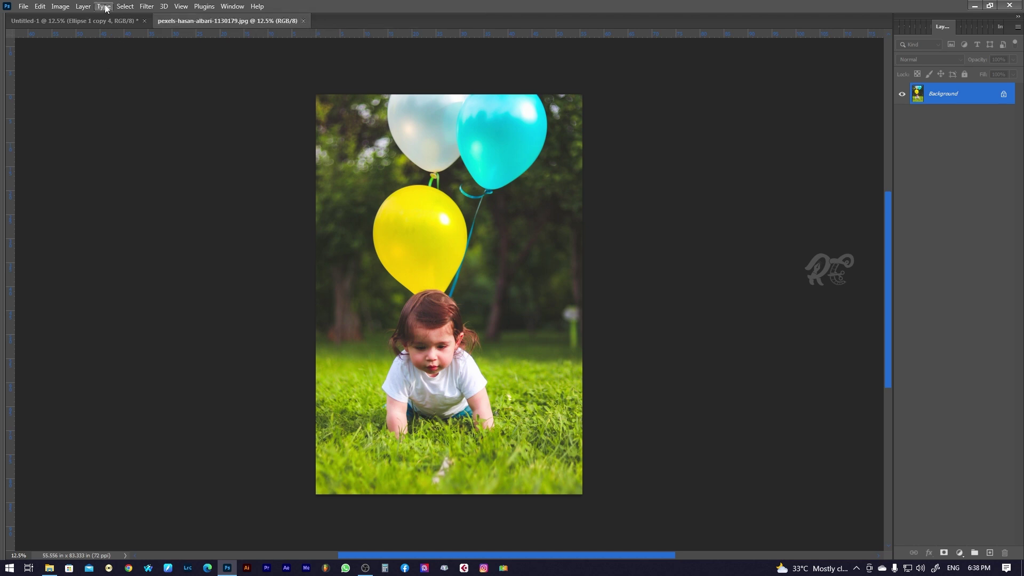
{"action": "left_click", "coordinate": [88, 22]}
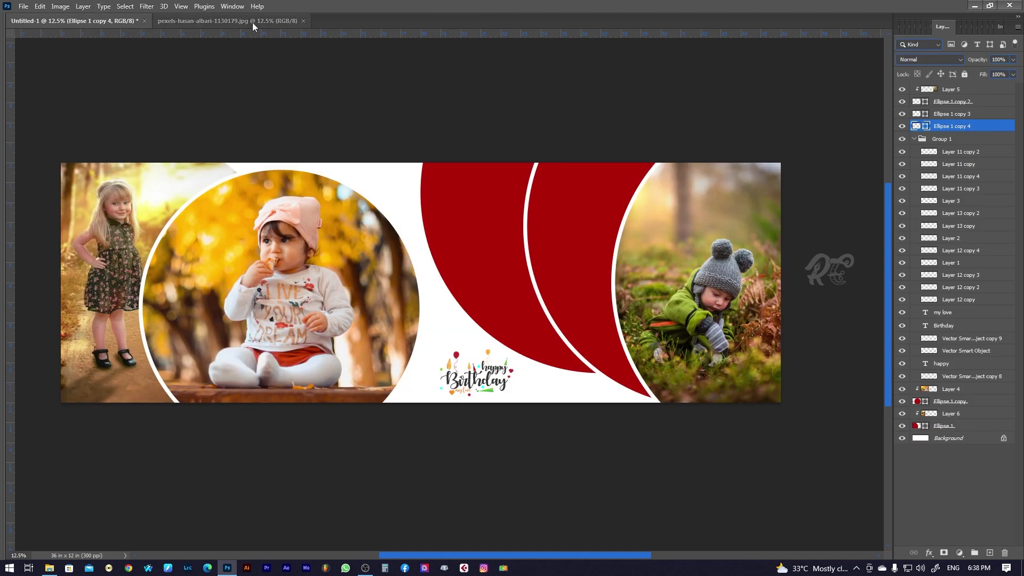
{"action": "left_click", "coordinate": [251, 22]}
{"action": "left_click_drag", "start_coordinate": [469, 233], "coordinate": [489, 277]}
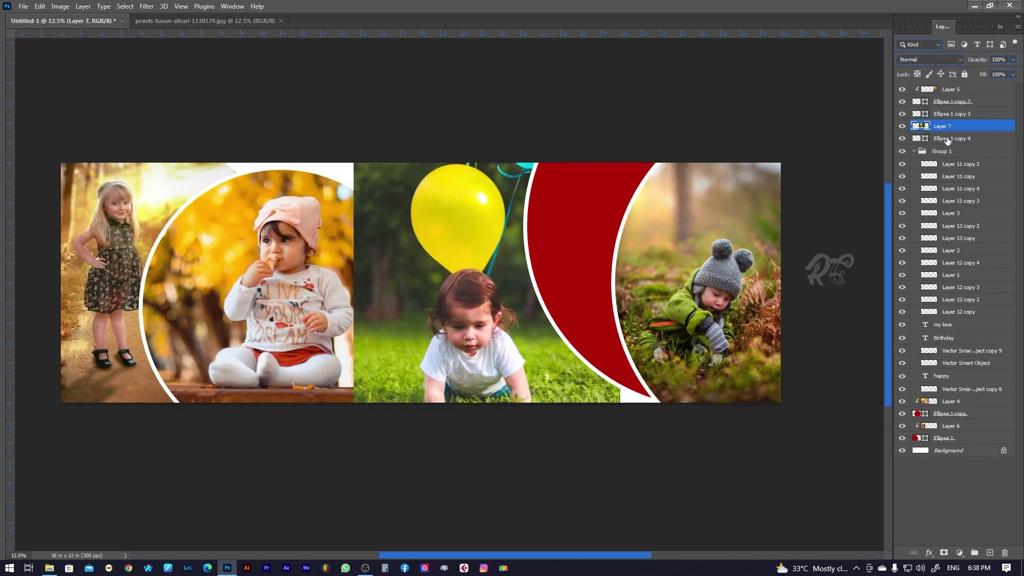
{"action": "right_click", "coordinate": [955, 134]}
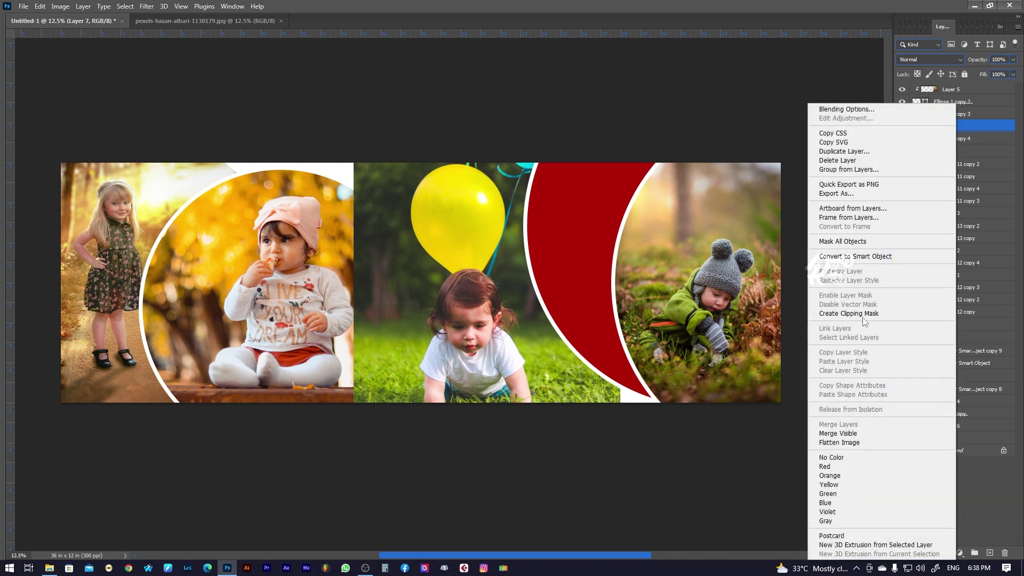
{"action": "left_click", "coordinate": [854, 313]}
- Resize and position the balloon photo to fit the centre frame, then select Ellipse 1 copy 3
{"action": "key", "text": "ctrl+t"}
{"action": "key", "text": "ctrl+semicolon"}
{"action": "left_click_drag", "start_coordinate": [613, 476], "coordinate": [566, 403]}
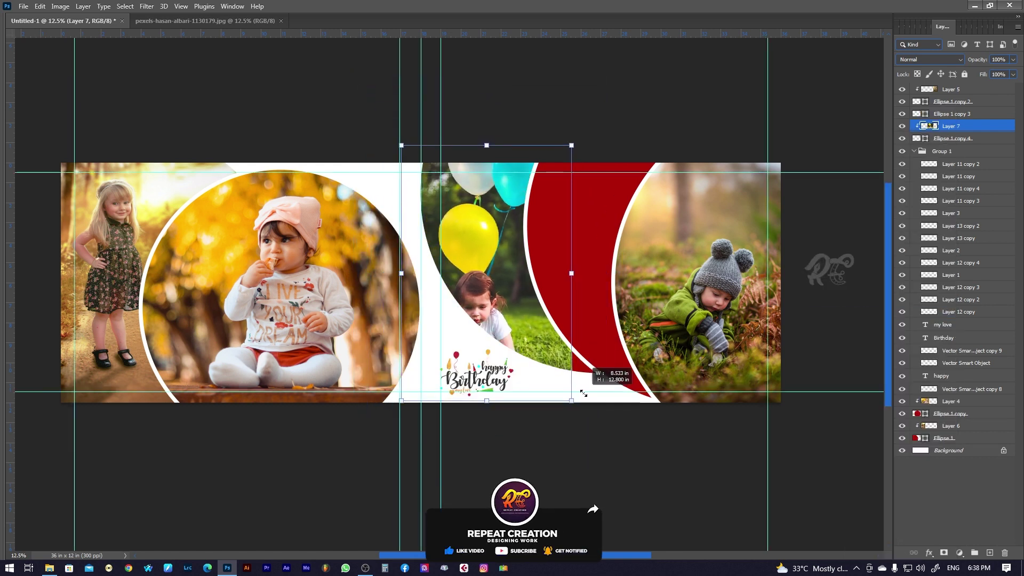
{"action": "mouse_move", "coordinate": [526, 326]}
{"action": "left_mouse_down"}
{"action": "mouse_move", "coordinate": [542, 315]}
{"action": "mouse_move", "coordinate": [542, 296]}
{"action": "left_mouse_up"}
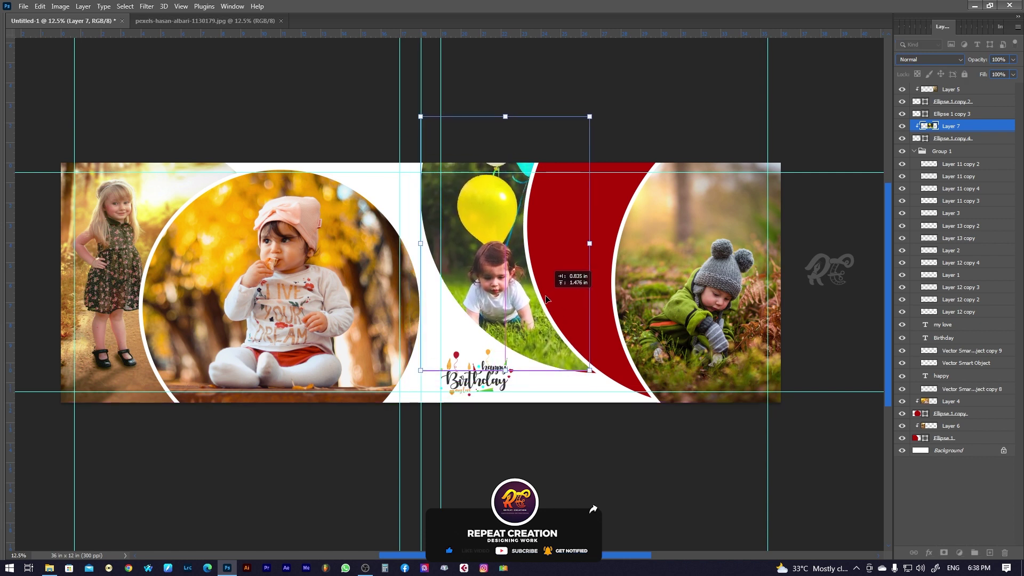
{"action": "left_click_drag", "start_coordinate": [589, 370], "coordinate": [595, 379]}
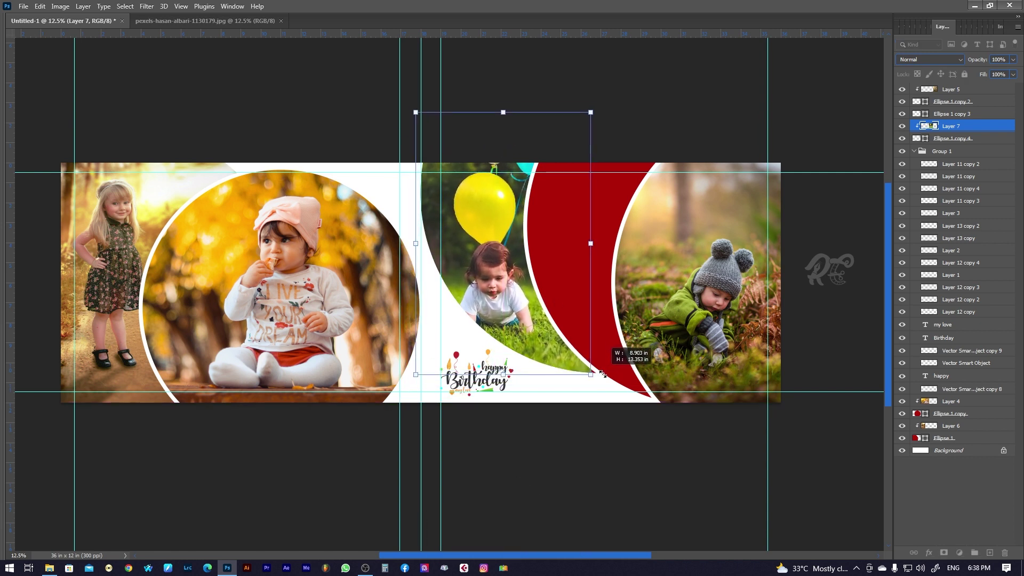
{"action": "left_click_drag", "start_coordinate": [552, 329], "coordinate": [558, 324]}
{"action": "key", "text": "Return"}
{"action": "key", "text": "alt+bracketright"}
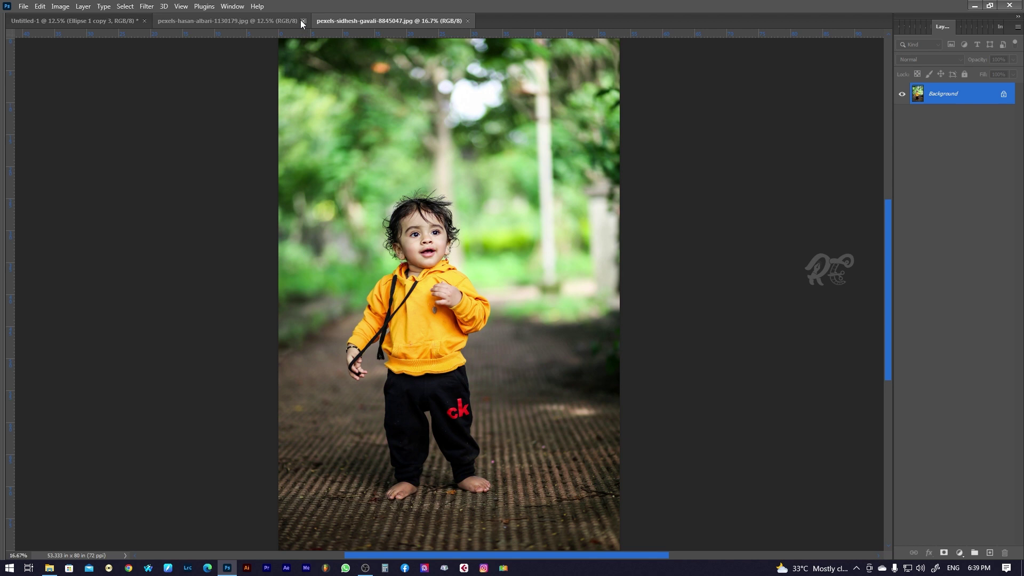
- Close the balloon photo and clip the yellow-hoodie toddler photo into its curved frame
{"action": "left_click", "coordinate": [303, 21]}
{"action": "left_click_drag", "start_coordinate": [461, 235], "coordinate": [294, 95]}
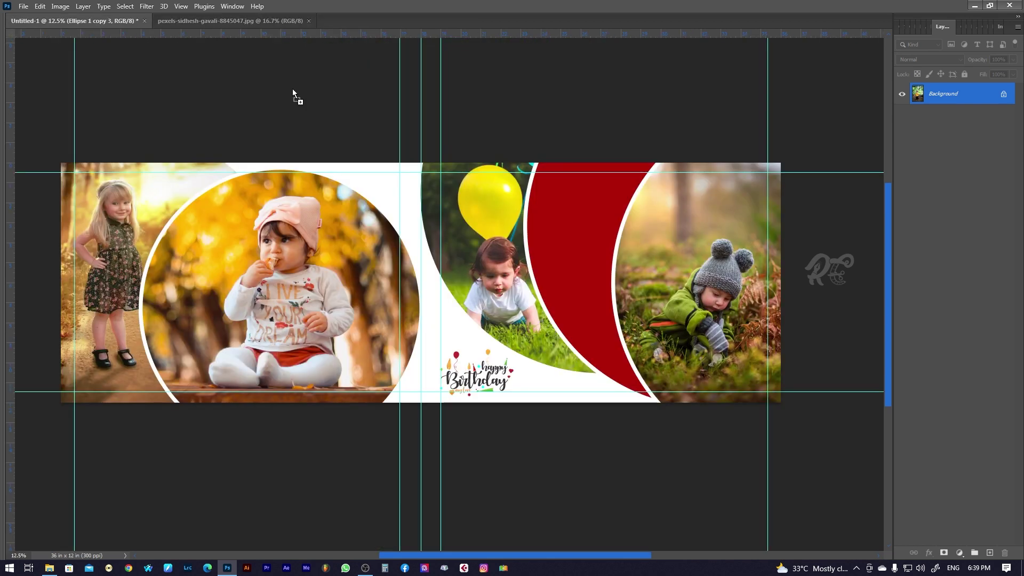
{"action": "left_click_drag", "start_coordinate": [589, 262], "coordinate": [589, 262]}
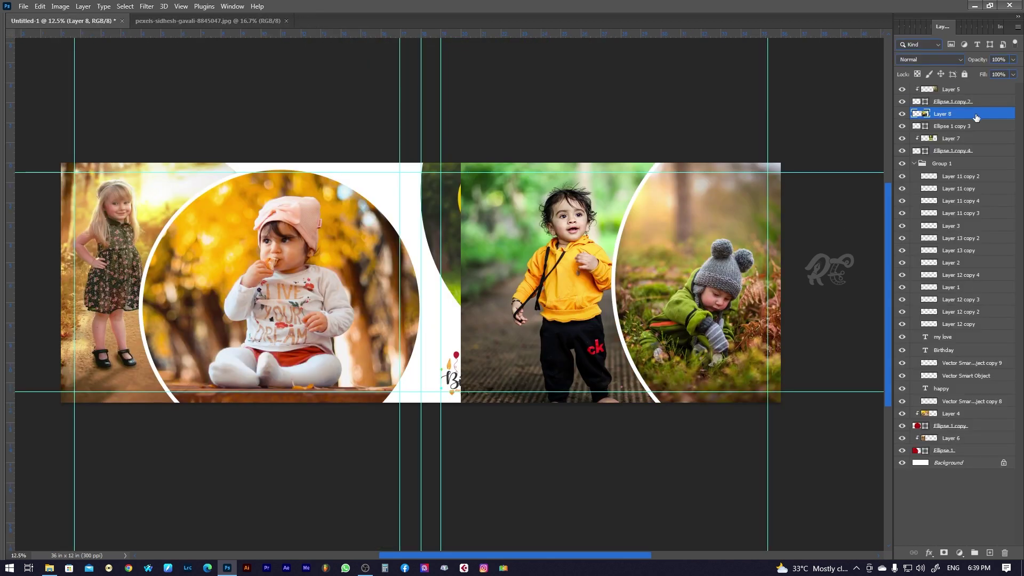
{"action": "right_click", "coordinate": [975, 117]}
{"action": "left_click", "coordinate": [874, 313]}
- Shrink and move the toddler photo to fit its frame, then preview the banner full-screen without guides
{"action": "key", "text": "ctrl+t"}
{"action": "left_click_drag", "start_coordinate": [620, 300], "coordinate": [634, 284]}
{"action": "left_click_drag", "start_coordinate": [731, 439], "coordinate": [703, 399]}
{"action": "key", "text": "Return"}
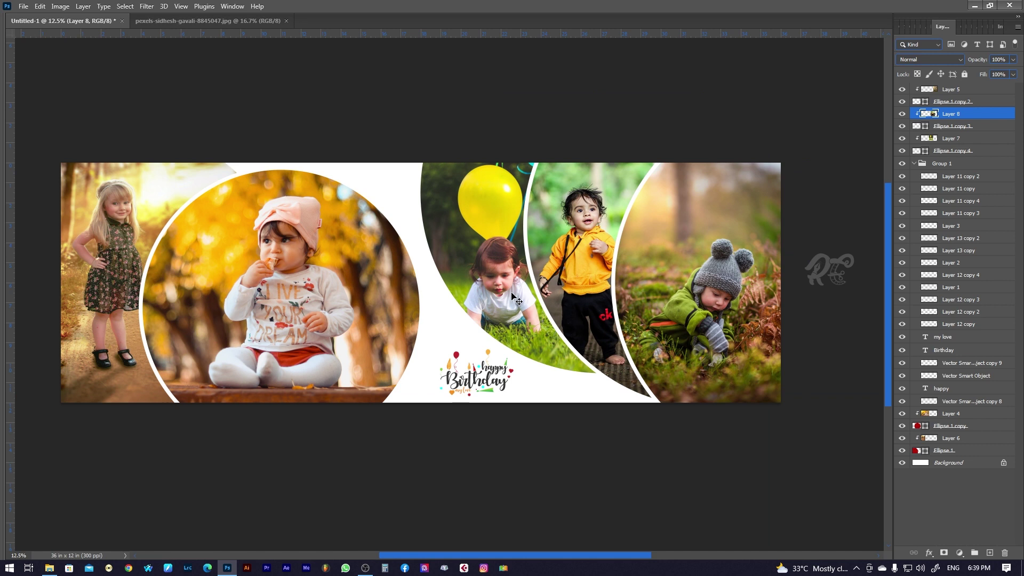
{"action": "key", "text": "Tab"}
{"action": "key", "text": "ctrl+semicolon"}
{"action": "key", "text": "f"}
{"action": "key", "text": "f"}
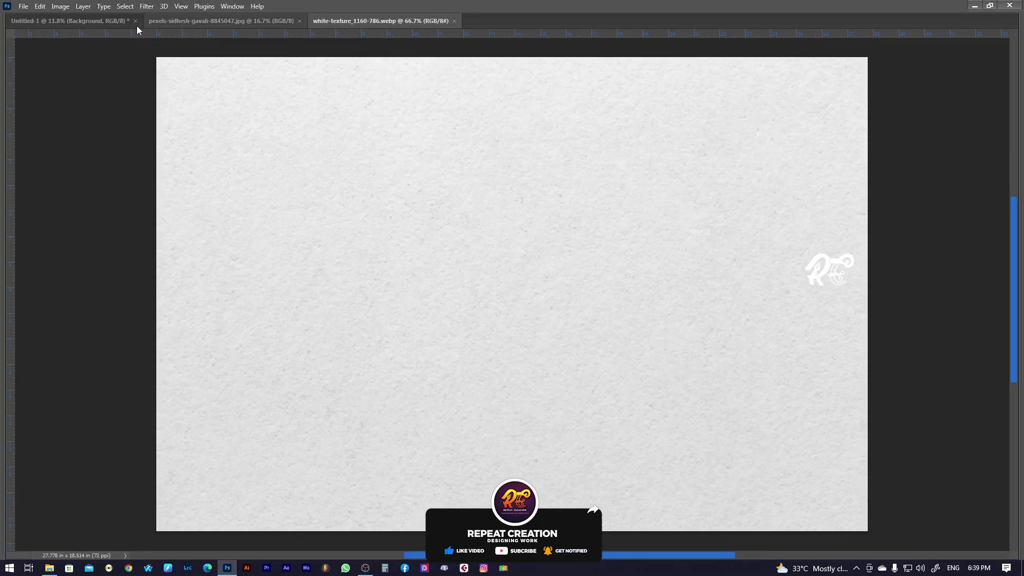
- Close the yellow-hoodie photo and select the banner's Background layer
{"action": "left_click", "coordinate": [299, 21]}
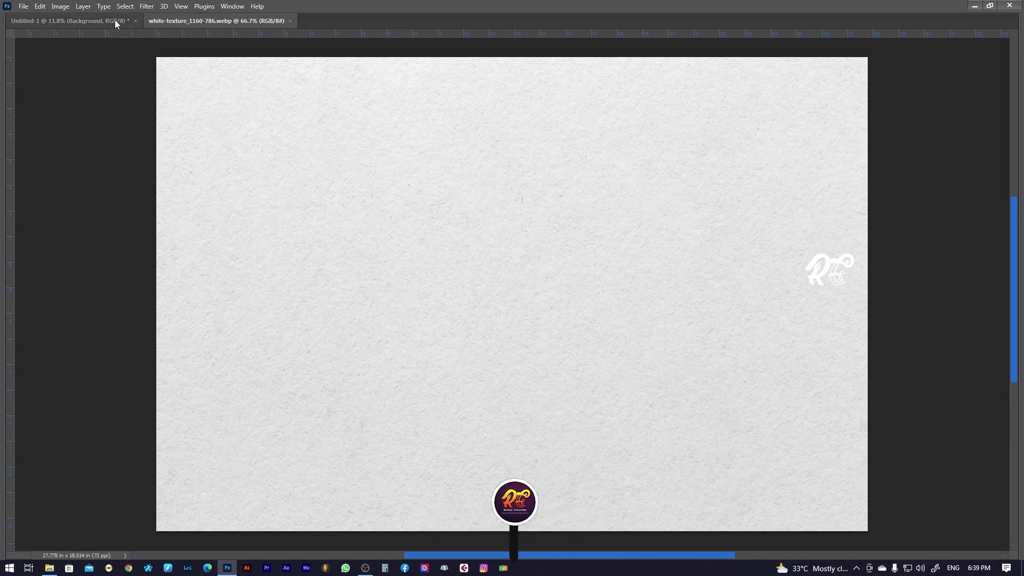
{"action": "left_click", "coordinate": [114, 20]}
{"action": "right_click", "coordinate": [468, 192]}
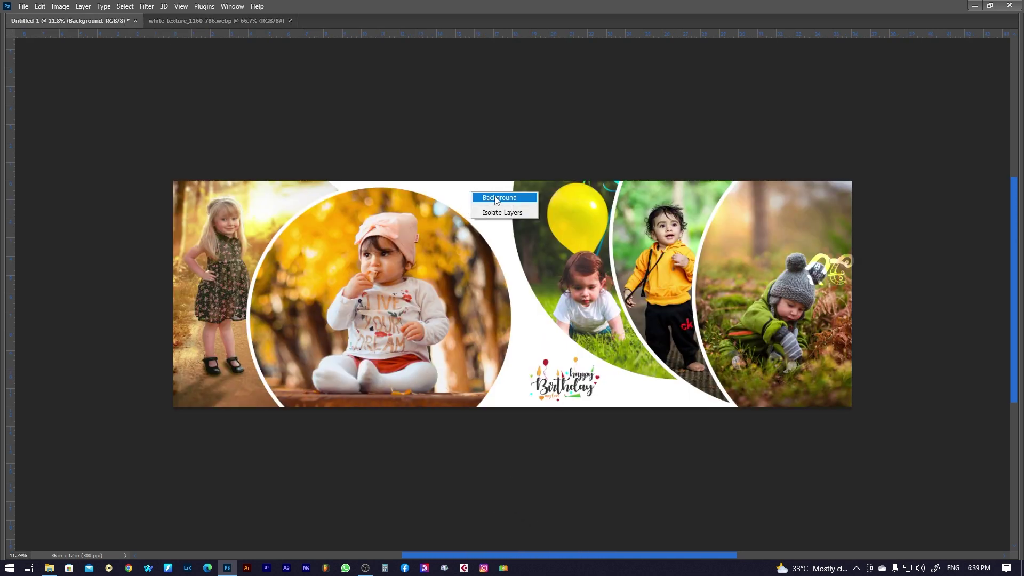
{"action": "left_click", "coordinate": [494, 195]}
{"action": "key", "text": "F7"}
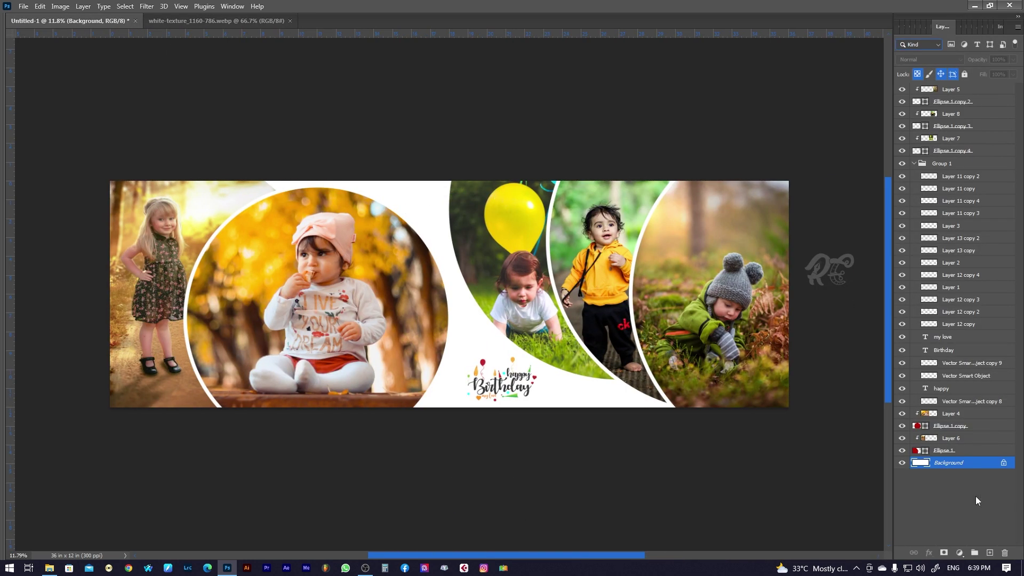
- Place the white-texture image above the background and enlarge it to cover the canvas
{"action": "left_click", "coordinate": [242, 22]}
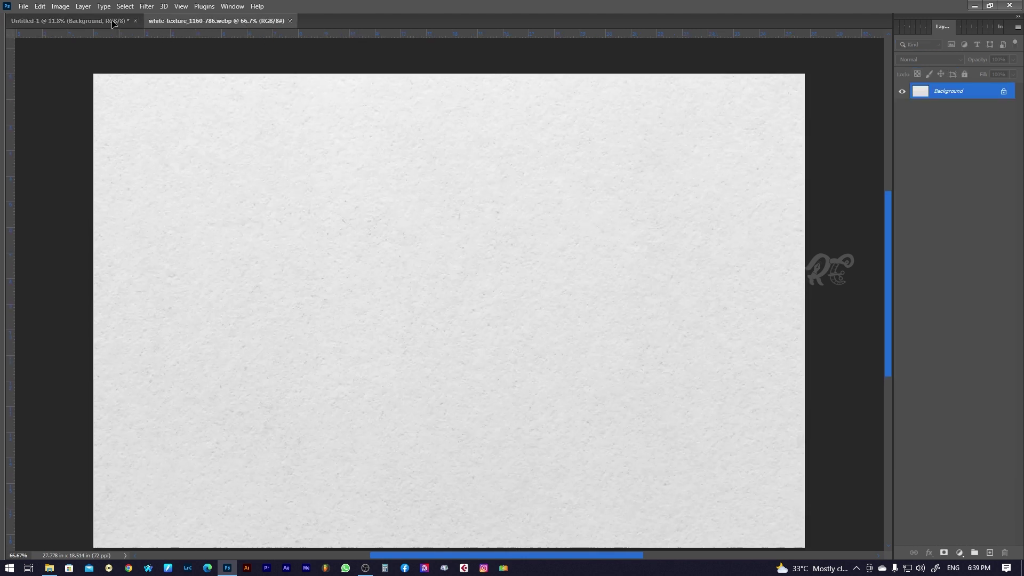
{"action": "left_click", "coordinate": [112, 22]}
{"action": "left_click_drag", "start_coordinate": [521, 318], "coordinate": [522, 319]}
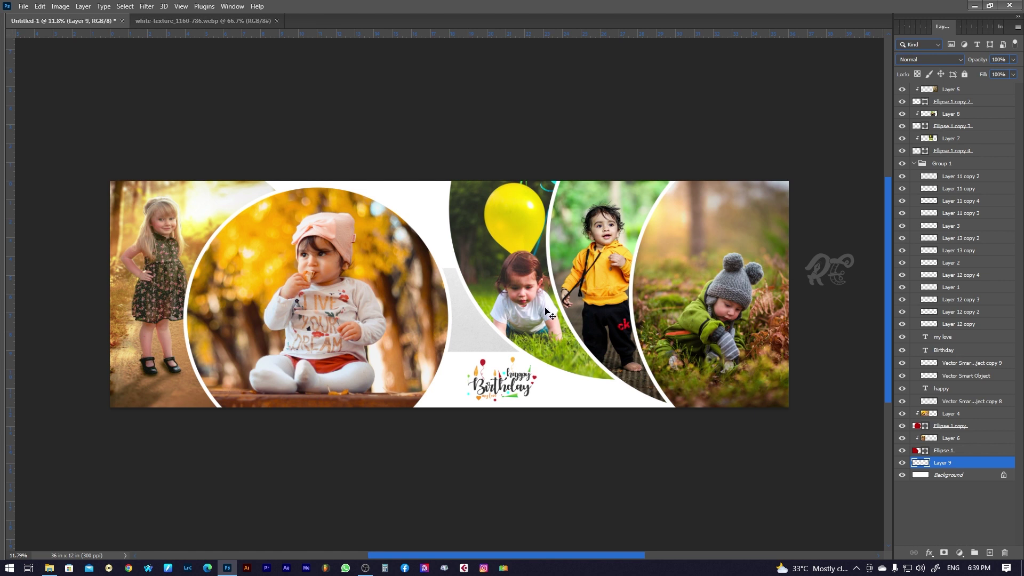
{"action": "left_click_drag", "start_coordinate": [564, 272], "coordinate": [735, 154]}
{"action": "left_click_drag", "start_coordinate": [574, 301], "coordinate": [568, 287]}
{"action": "key", "text": "Return"}
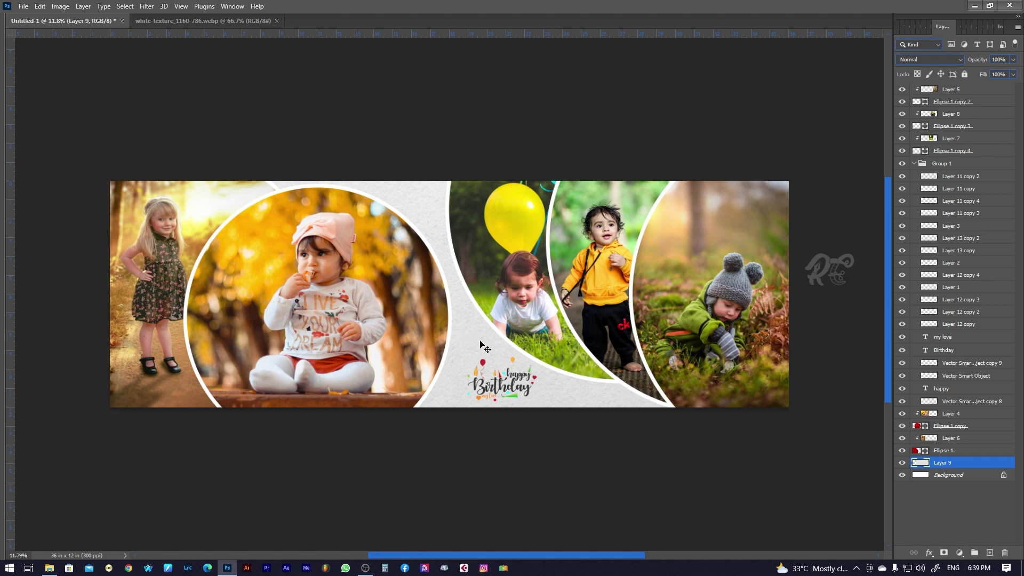
- Apply a Curves adjustment raising the RGB curve to input 141, output 163
{"action": "left_click", "coordinate": [60, 6]}
{"action": "mouse_move", "coordinate": [77, 34]}
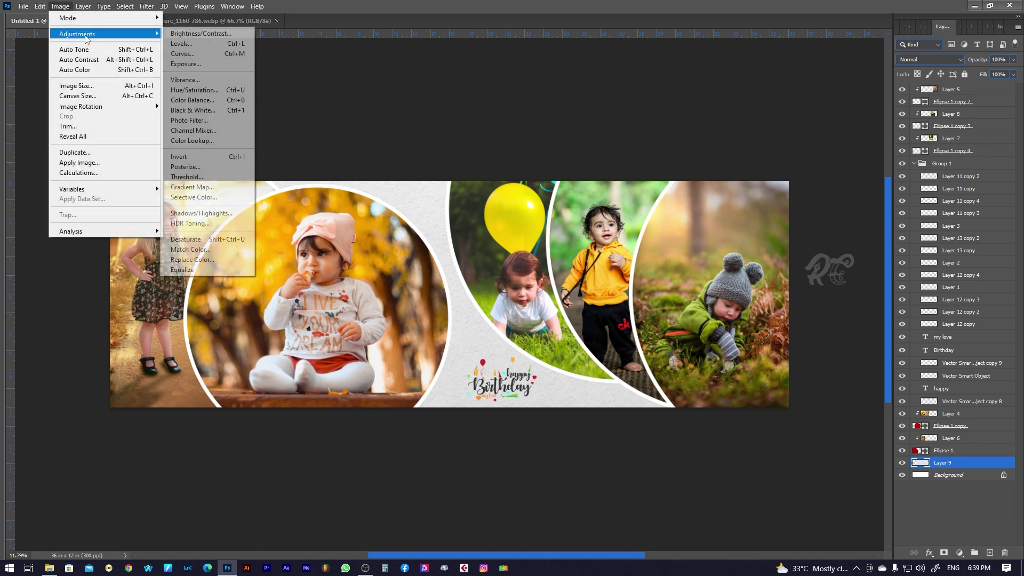
{"action": "left_click", "coordinate": [179, 54]}
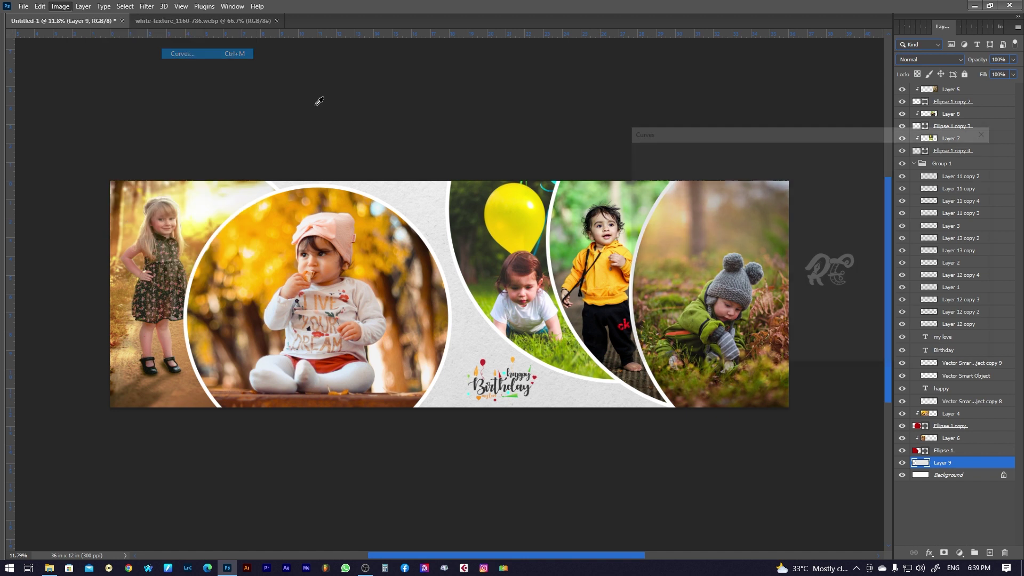
{"action": "left_click_drag", "start_coordinate": [755, 243], "coordinate": [759, 223]}
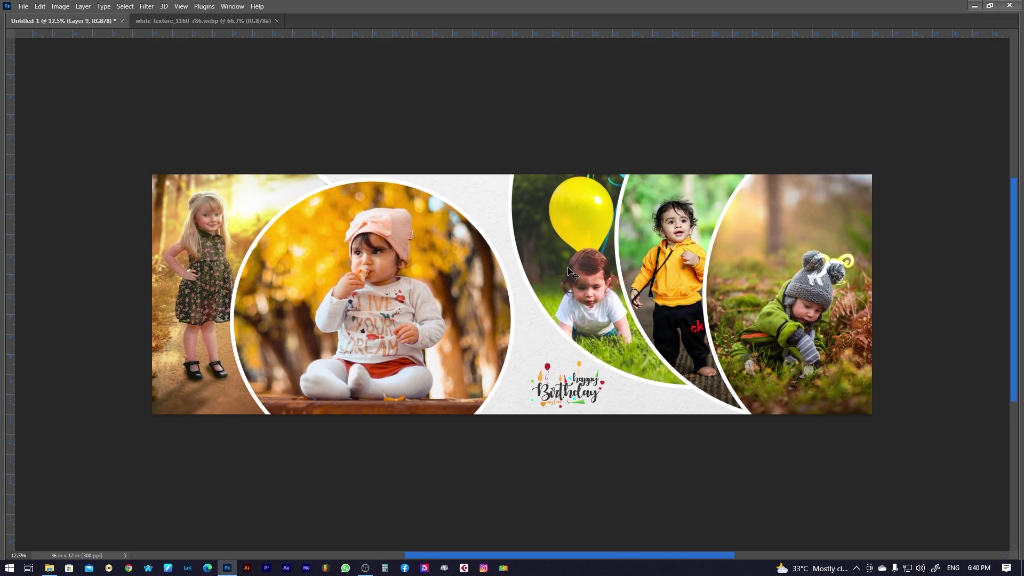
- Preview the brightened banner in full-screen mode, zooming in to inspect it
{"action": "key", "text": "f"}
{"action": "key", "text": "f"}
{"action": "mouse_move", "coordinate": [585, 283]}
{"action": "left_mouse_down"}
{"action": "mouse_move", "coordinate": [563, 282]}
{"action": "mouse_move", "coordinate": [630, 288]}
{"action": "mouse_move", "coordinate": [543, 310]}
{"action": "mouse_move", "coordinate": [581, 312]}
{"action": "left_mouse_up"}
{"action": "key", "text": "f"}
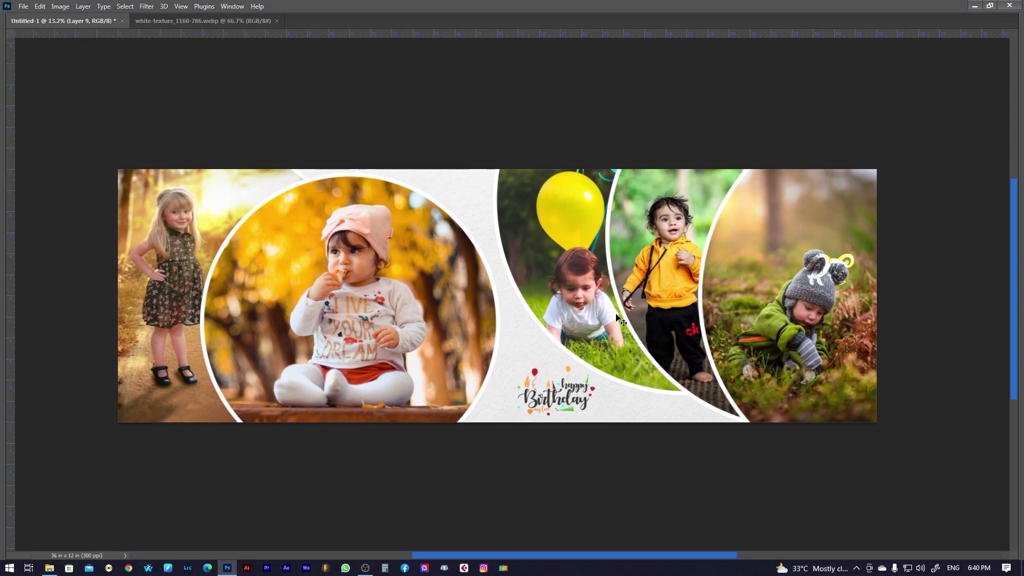